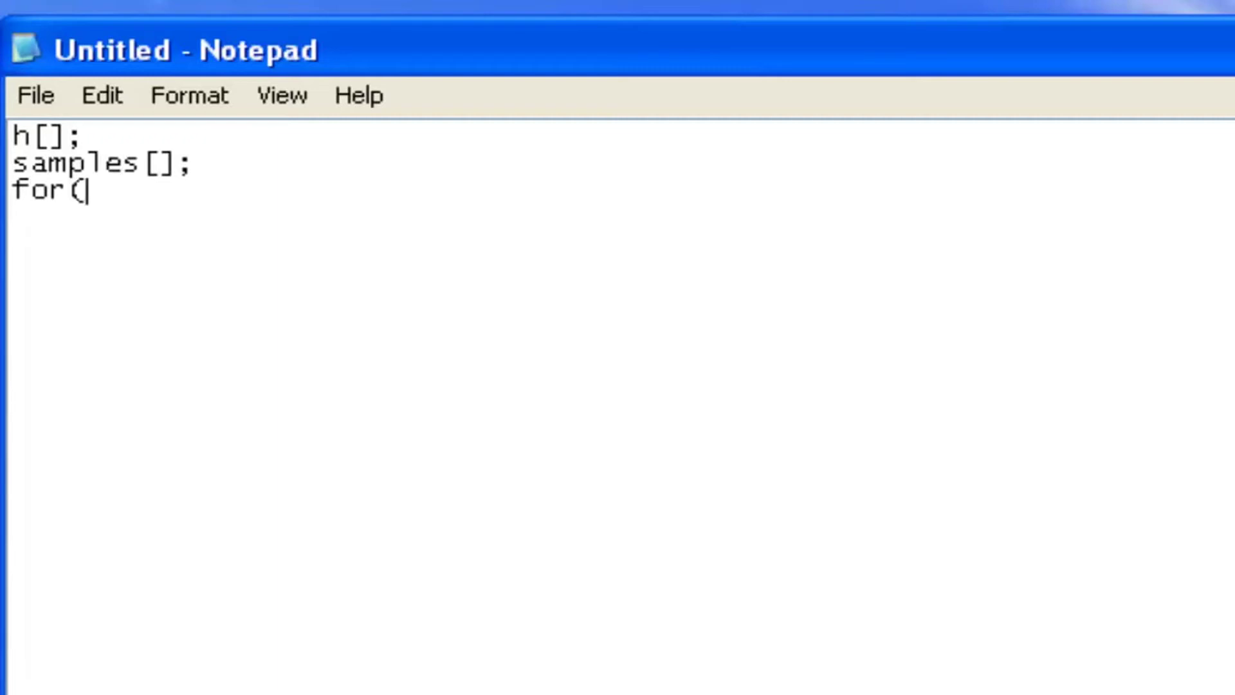
Close the for() parentheses and start a new line beneath it
key("Left")
key("End")
key("Return")
type("{")
key("BackSpace")
Type the line result+= h[i]*samples[i]; under for(), correcting typos
type("resluty")
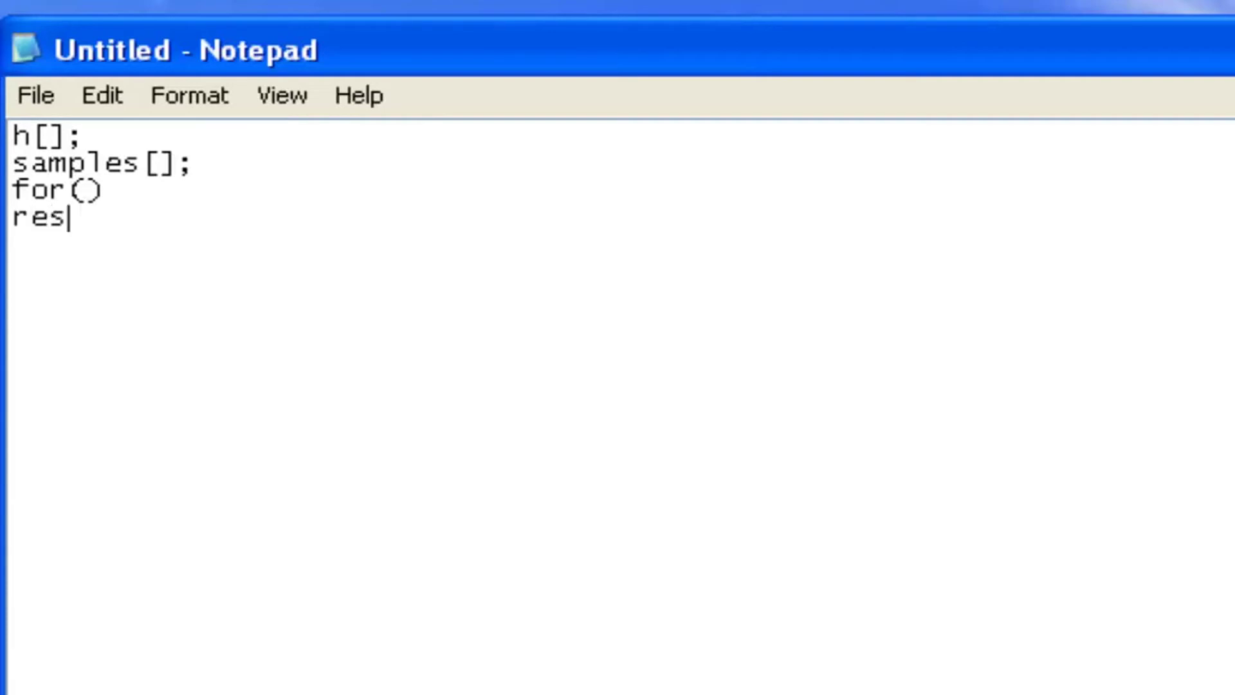
key("BackSpace")
key("BackSpace")
key("BackSpace")
key("BackSpace")
key("BackSpace")
type("ulty")
key("BackSpace")
key("BackSpace")
key("BackSpace")
key("BackSpace")
type("sult = ")
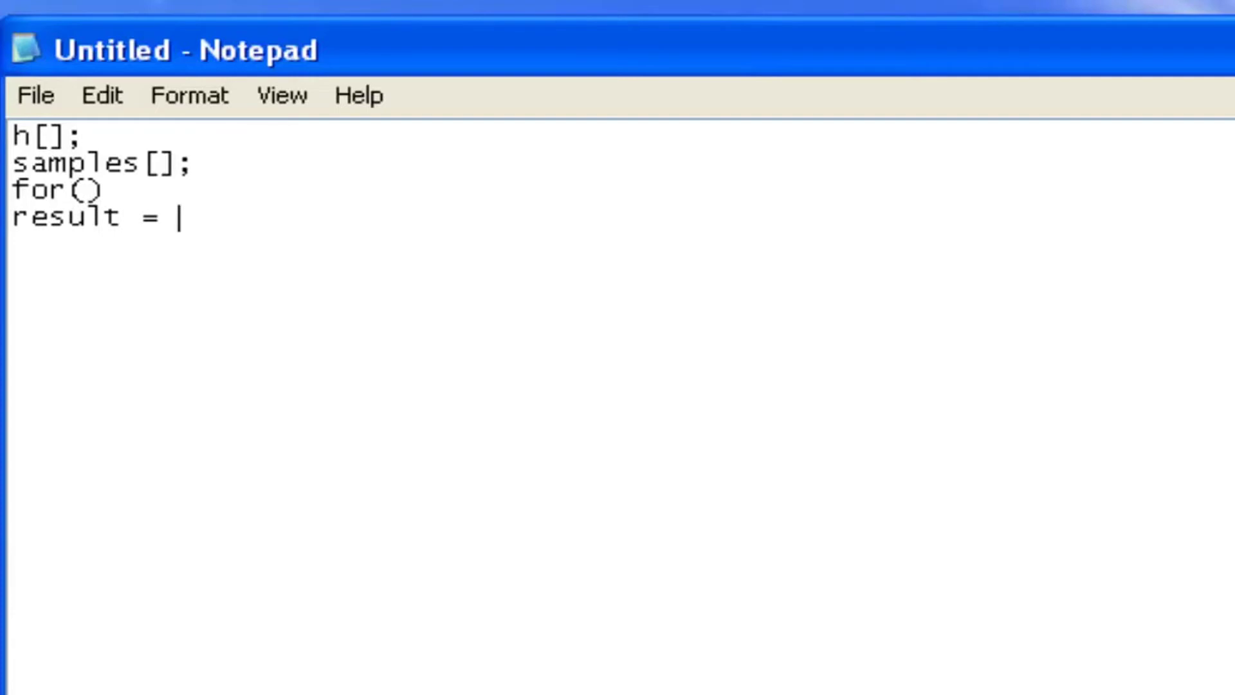
type("s")
key("BackSpace")
type("h[i]")
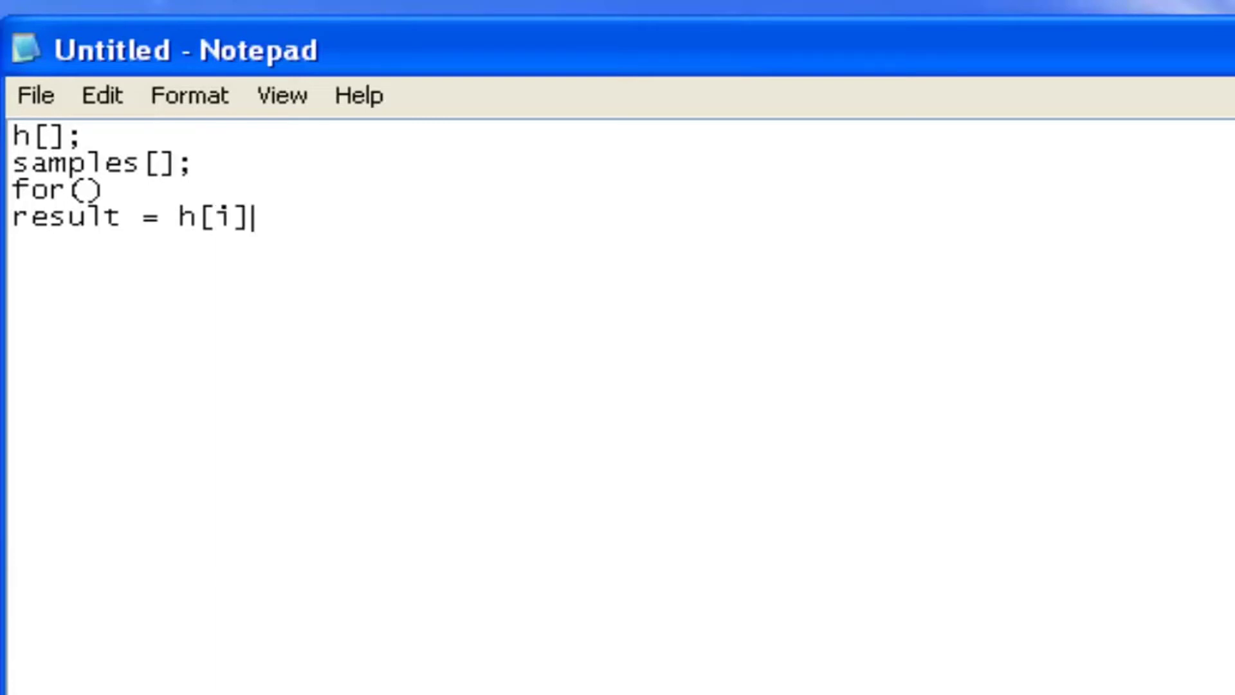
type("*samplse")
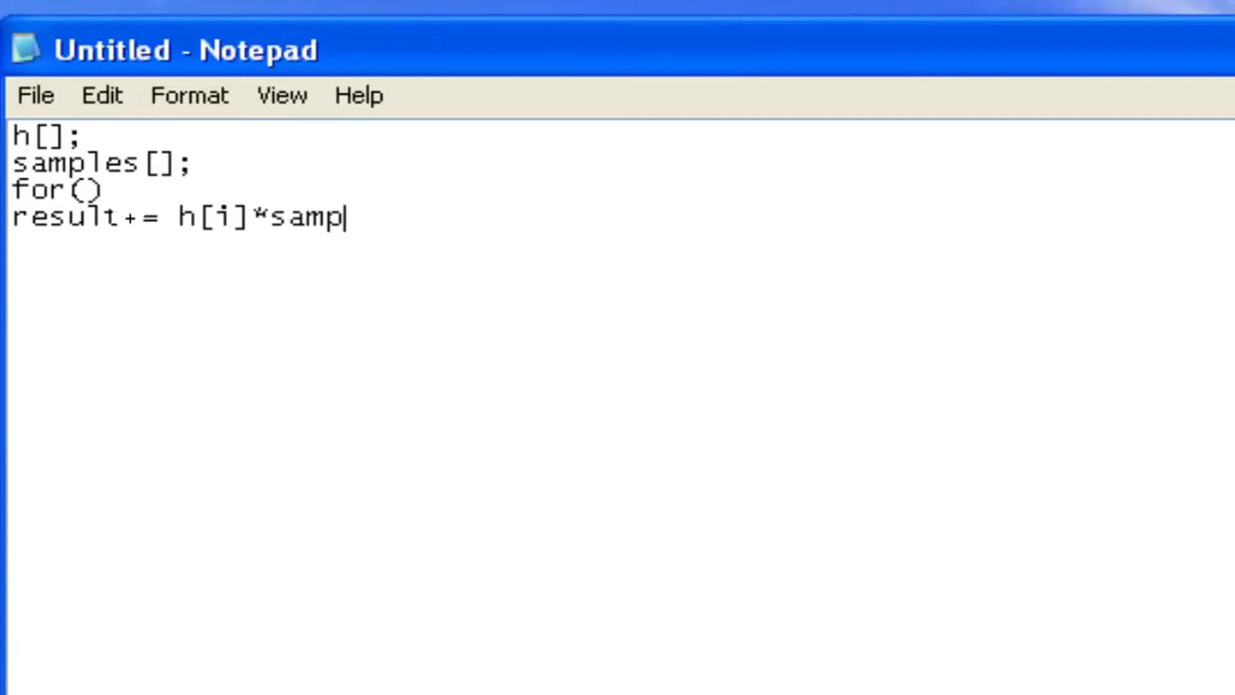
key("BackSpace")
key("BackSpace")
type("es[i];")
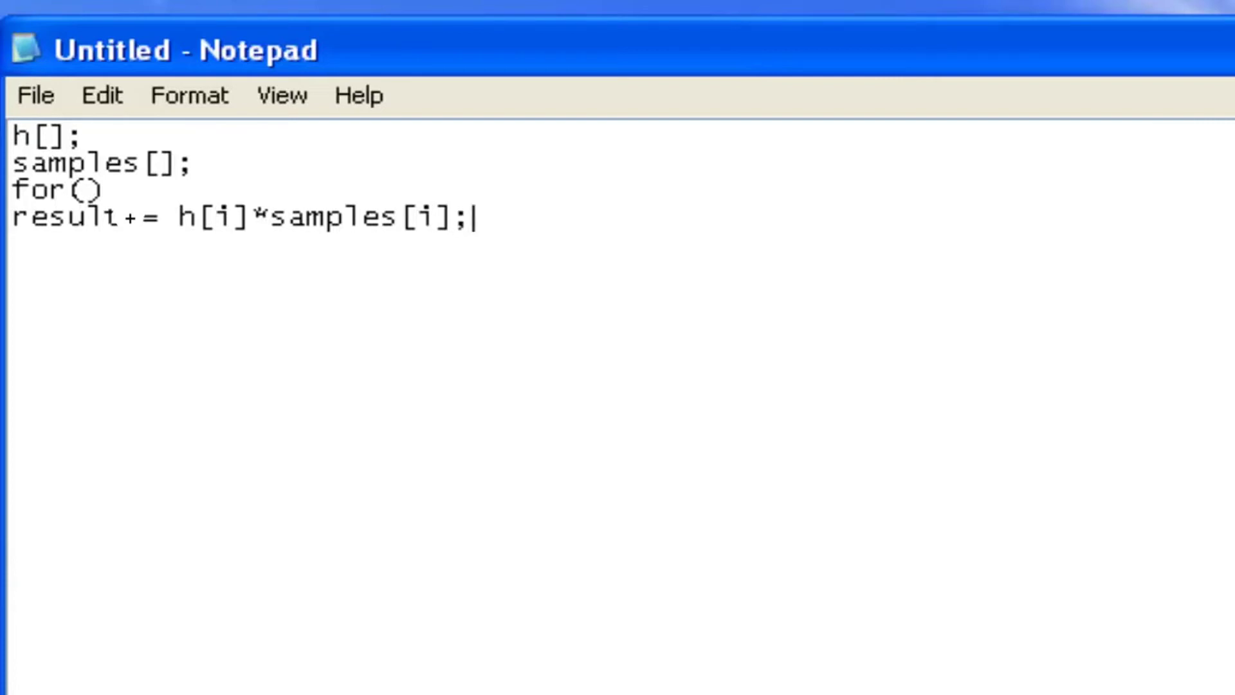
key("Left")
key("Left")
key("Left")
key("Left")
key("Left")
key("Left")
key("Left")
key("Left")
key("Left")
key("Left")
key("Left")
key("Left")
key("Left")
key("Left")
key("Left")
key("Left")
key("Left")
key("Left")
key("Left")
key("Left")
key("Left")
key("Left")
key("Left")
Close Notepad without saving the sketch and return to Code Composer Studio
left_click(1096, 140)
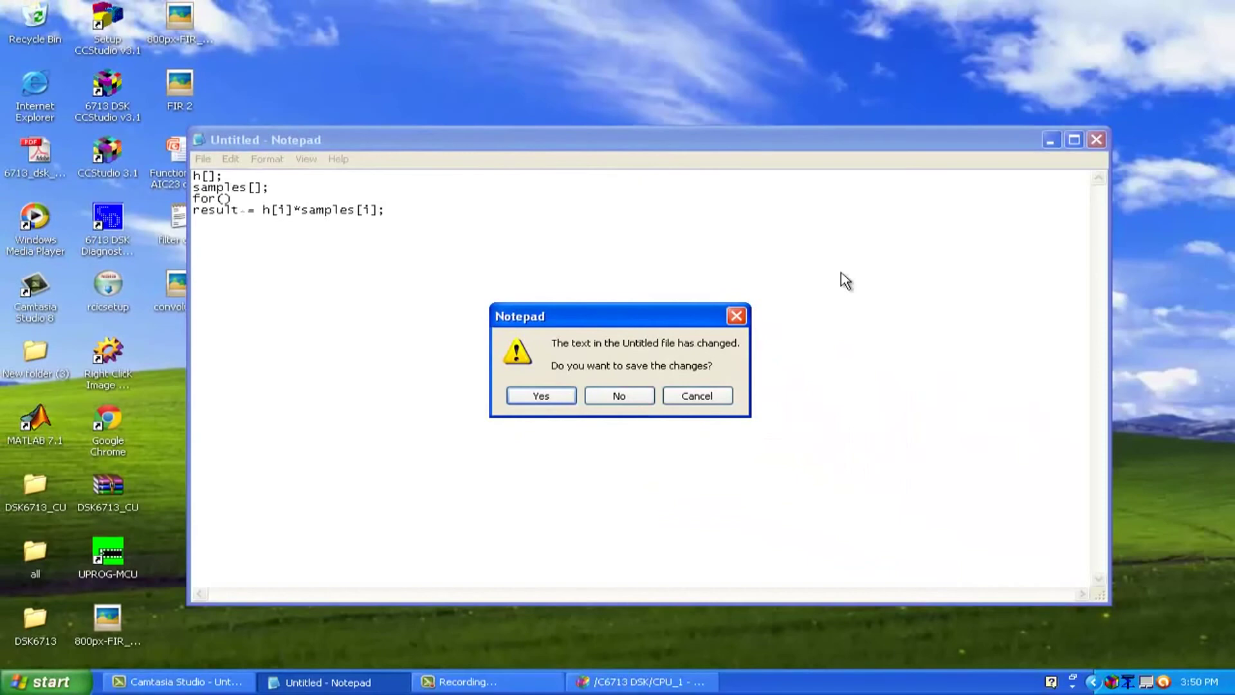
key("Tab")
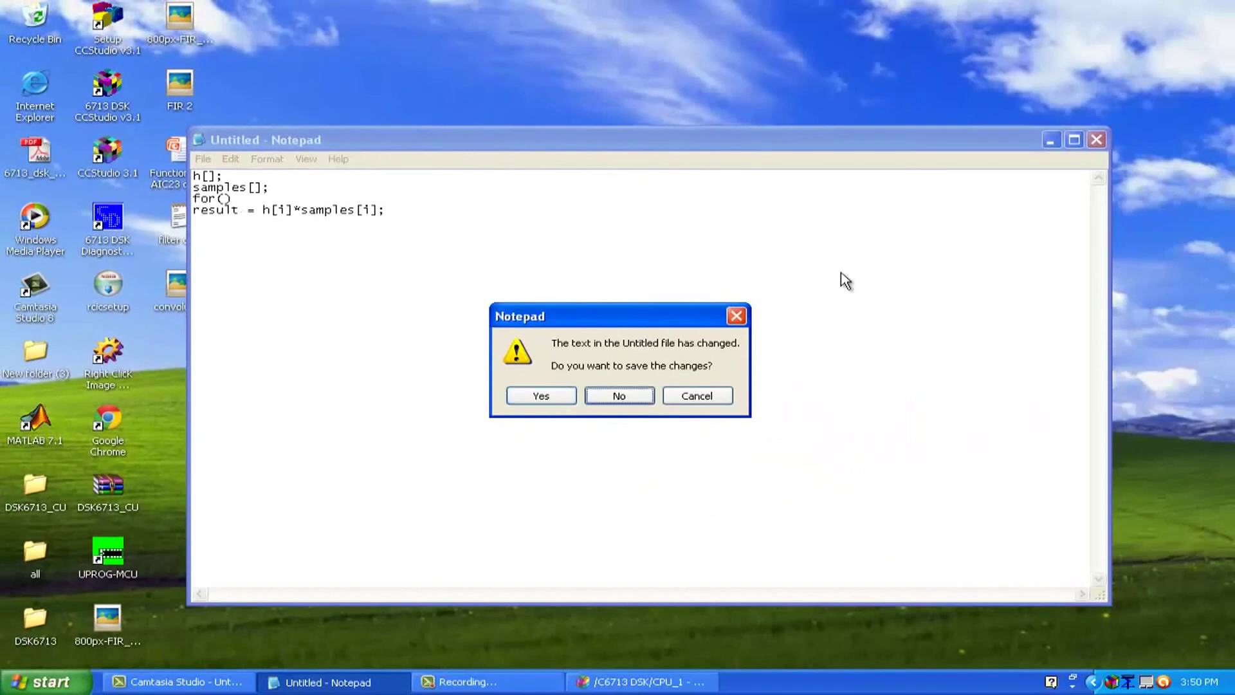
key("Return")
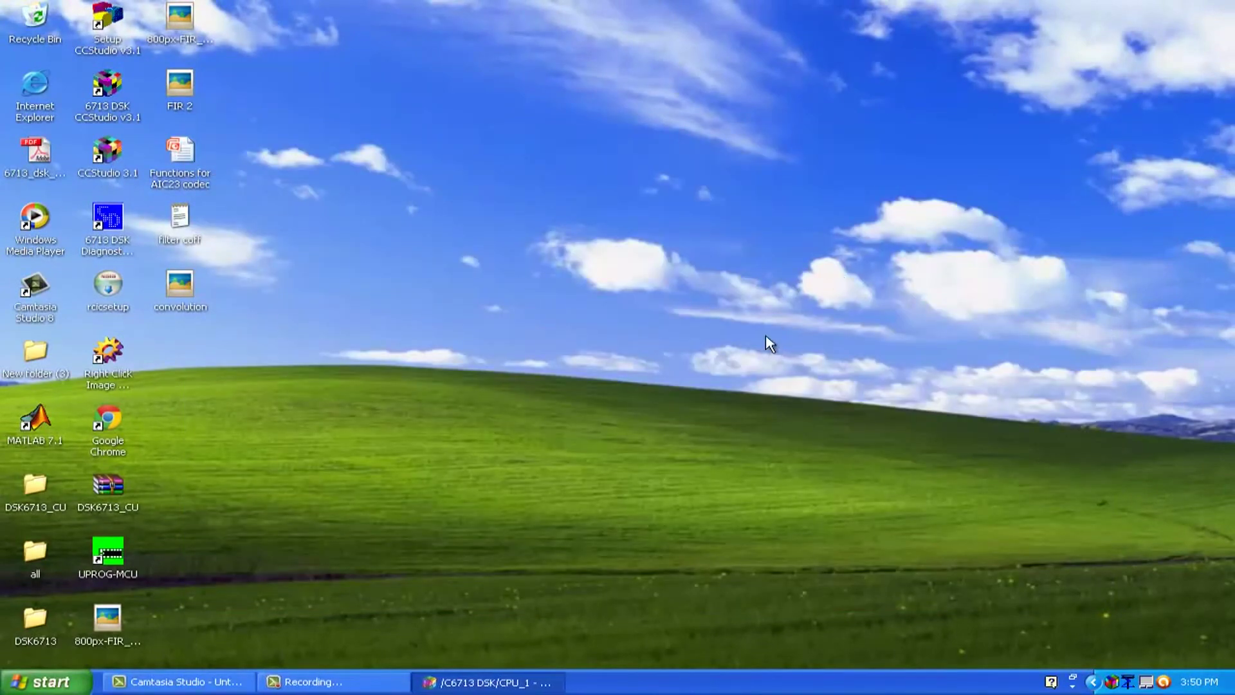
left_click(489, 680)
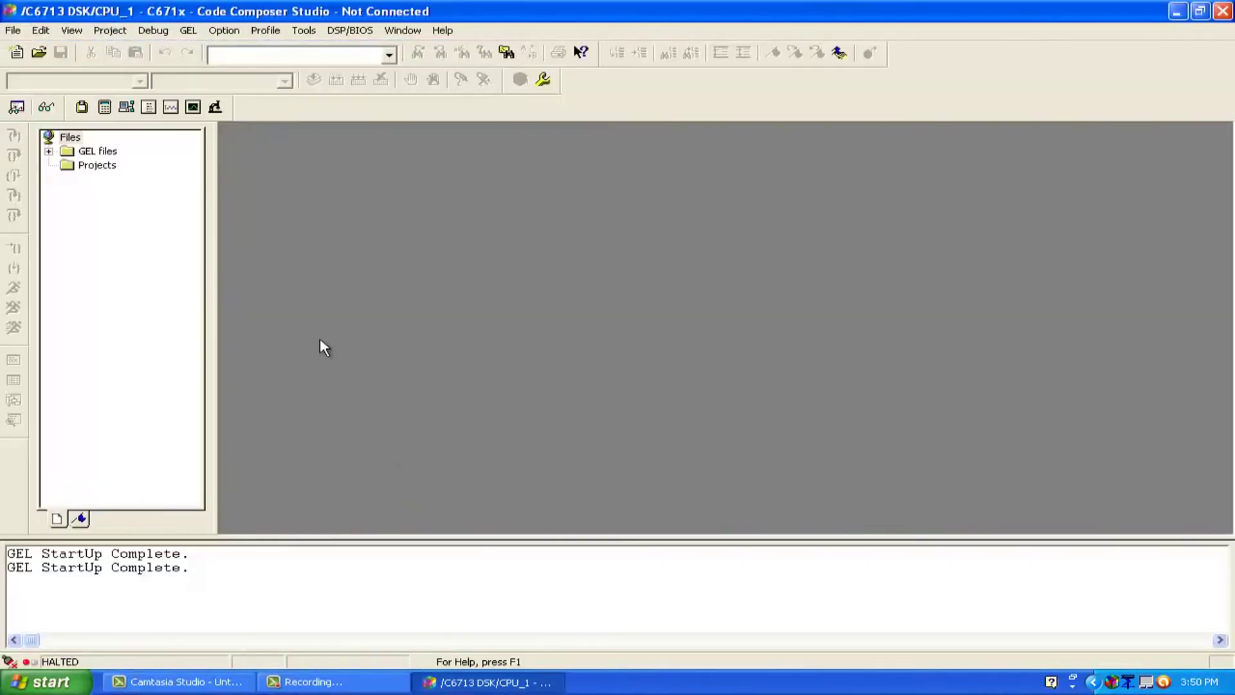
Create a new project named 'filters demo' with target TMS320C67XX
left_click(106, 36)
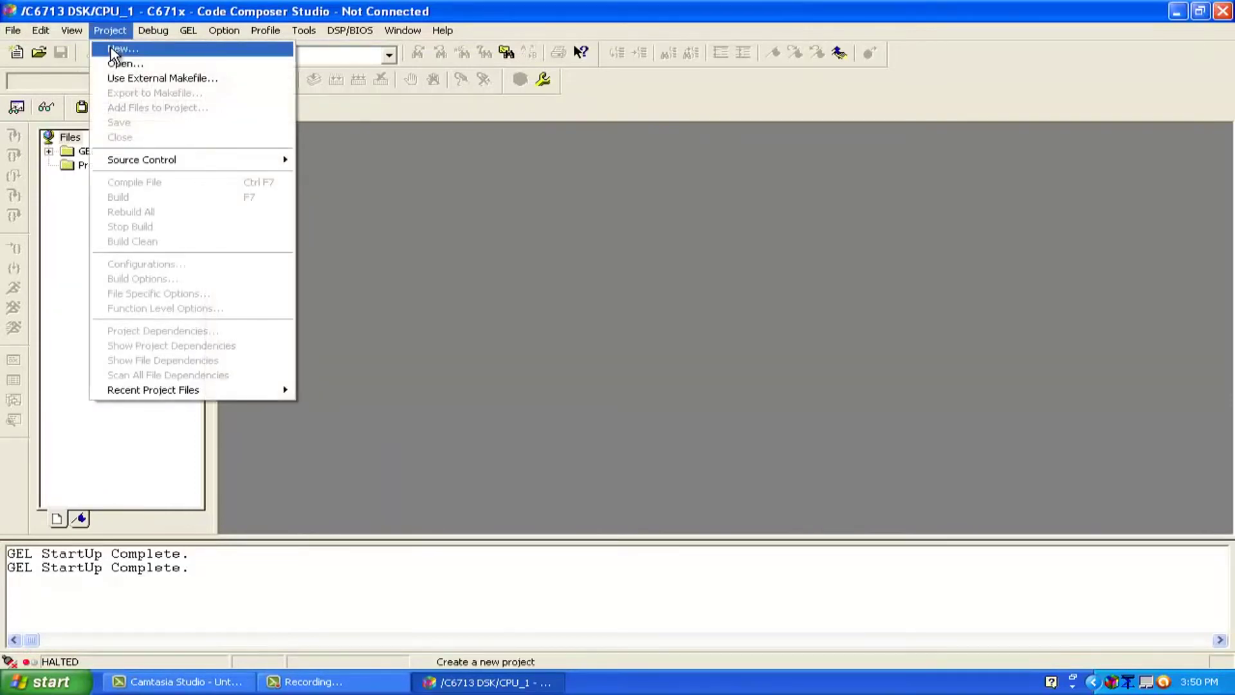
left_click(113, 50)
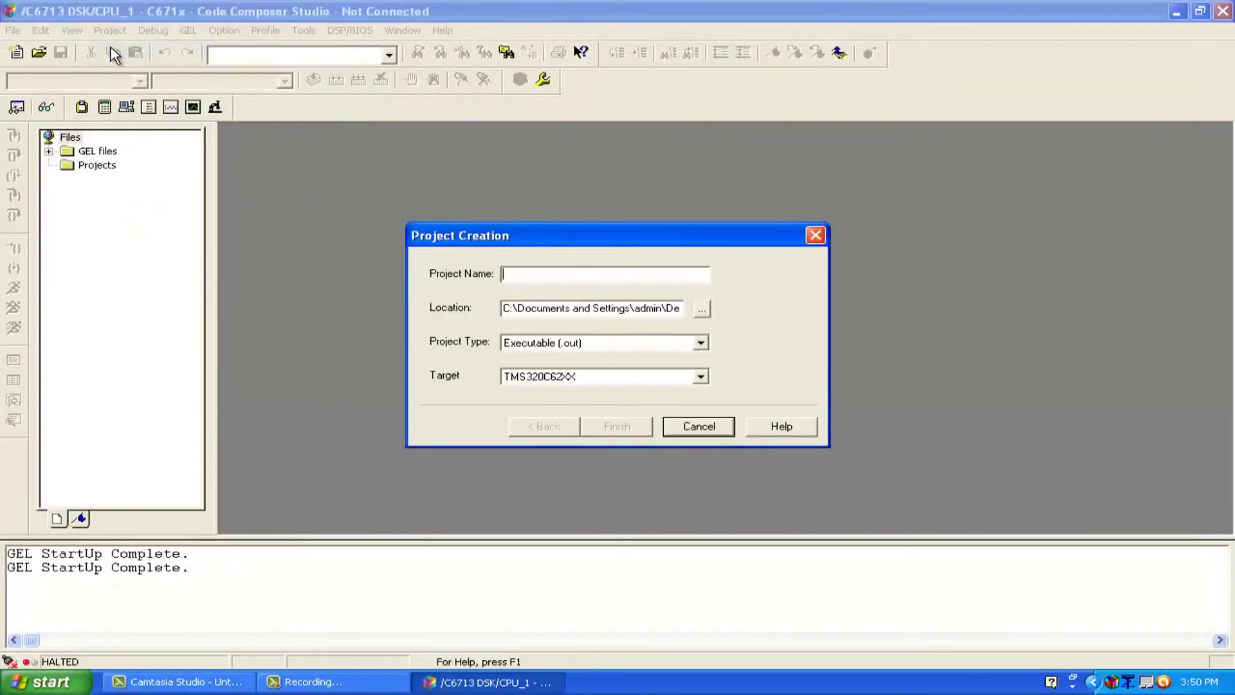
type("fil")
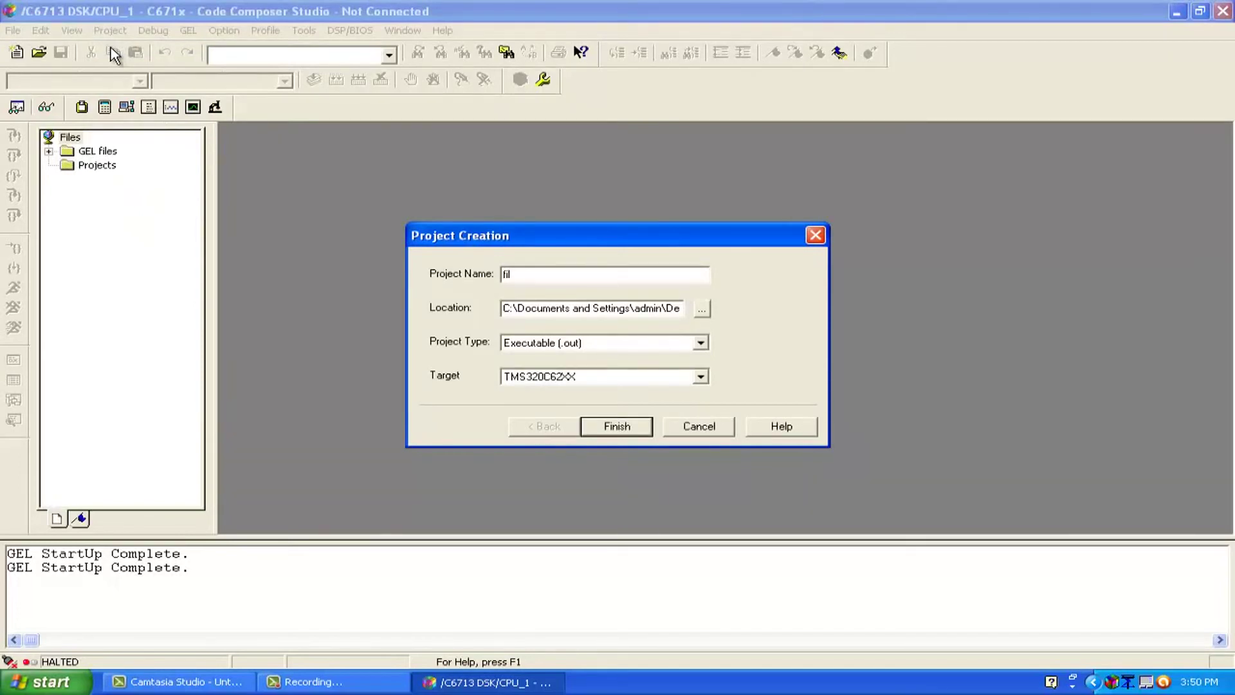
type("ters demo")
left_click(526, 378)
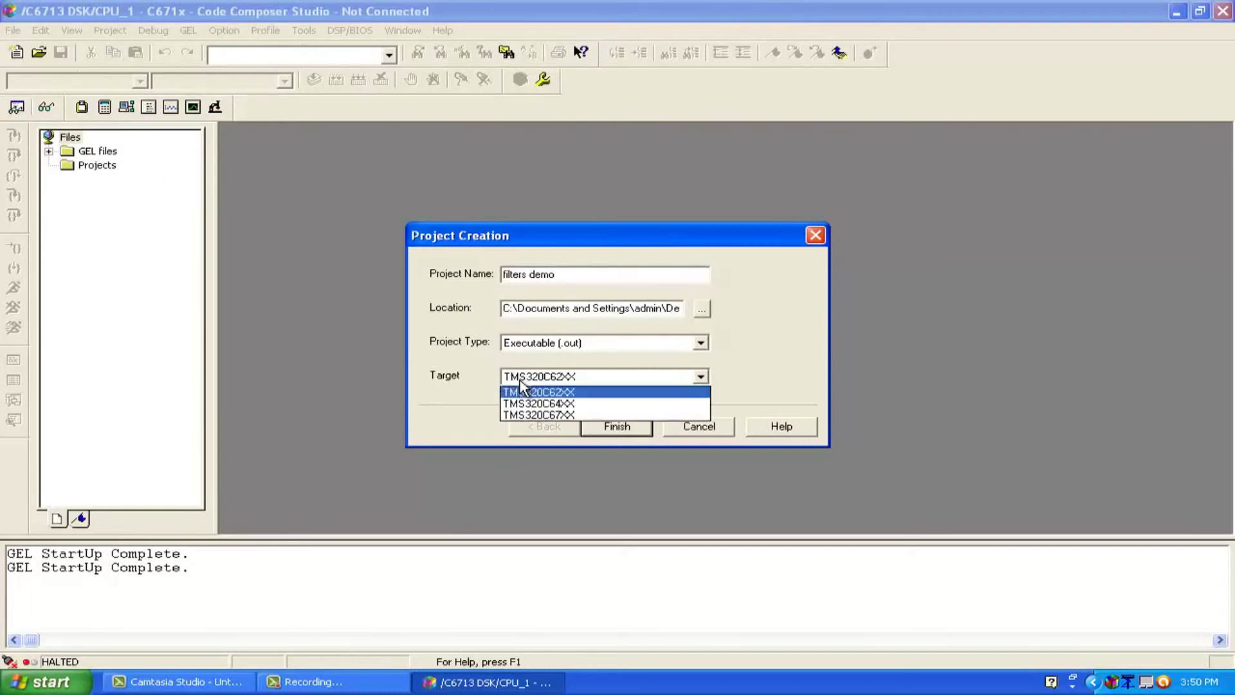
left_click(536, 415)
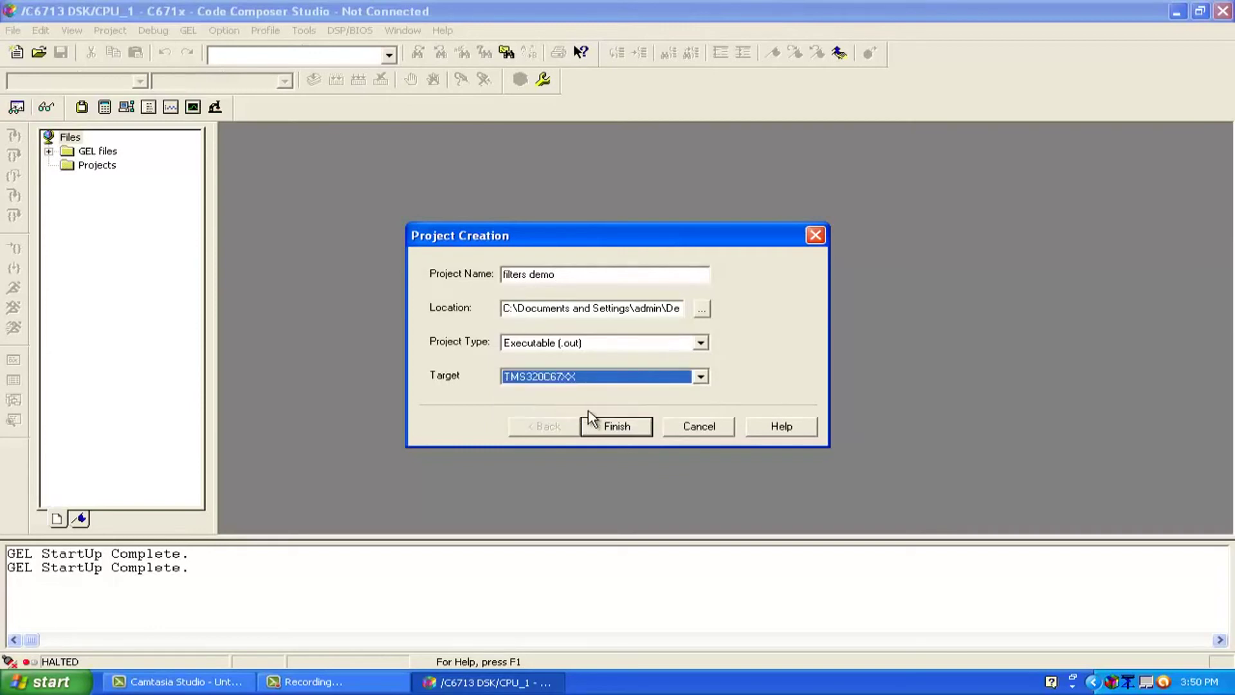
left_click(605, 424)
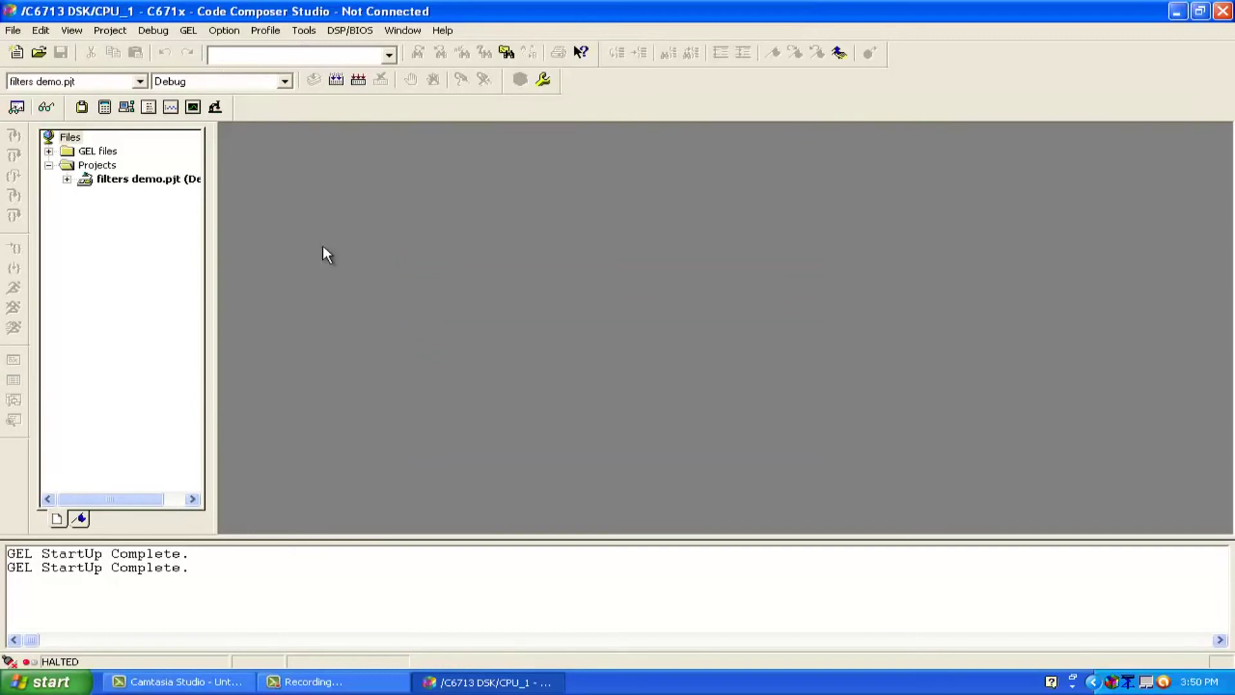
Add a blank Untitled1 source file to filters demo.pjt and start saving it
left_click(161, 180)
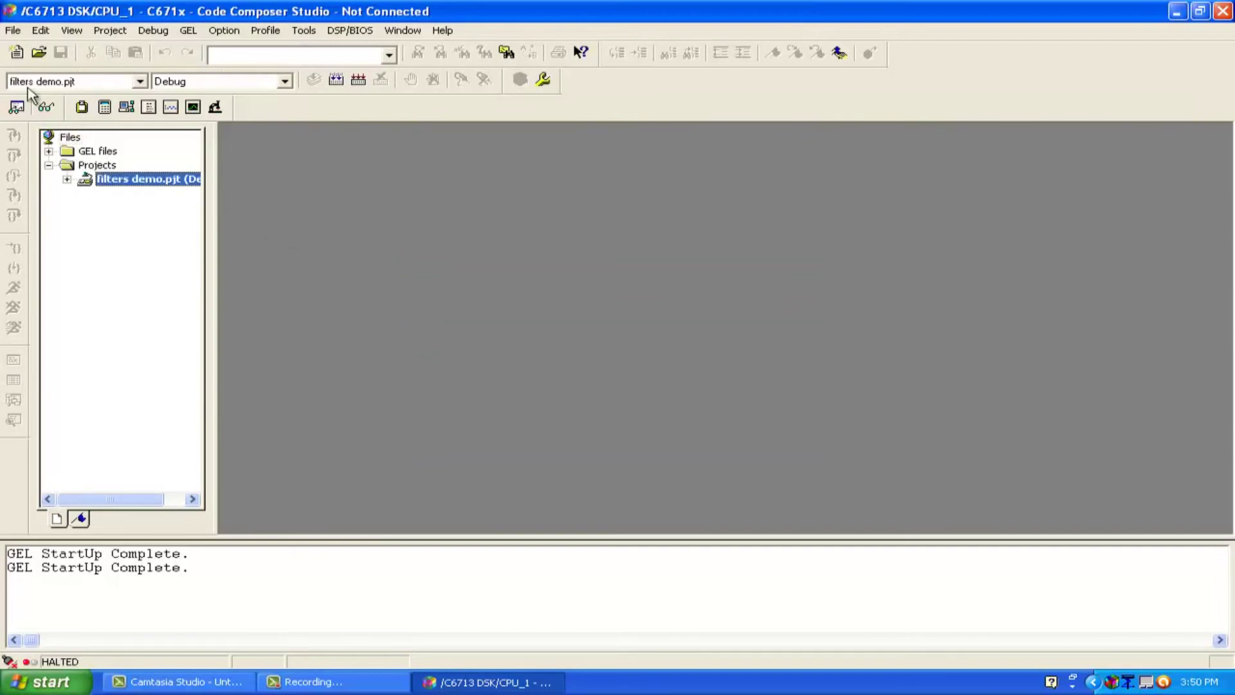
left_click(13, 30)
mouse_move(36, 51)
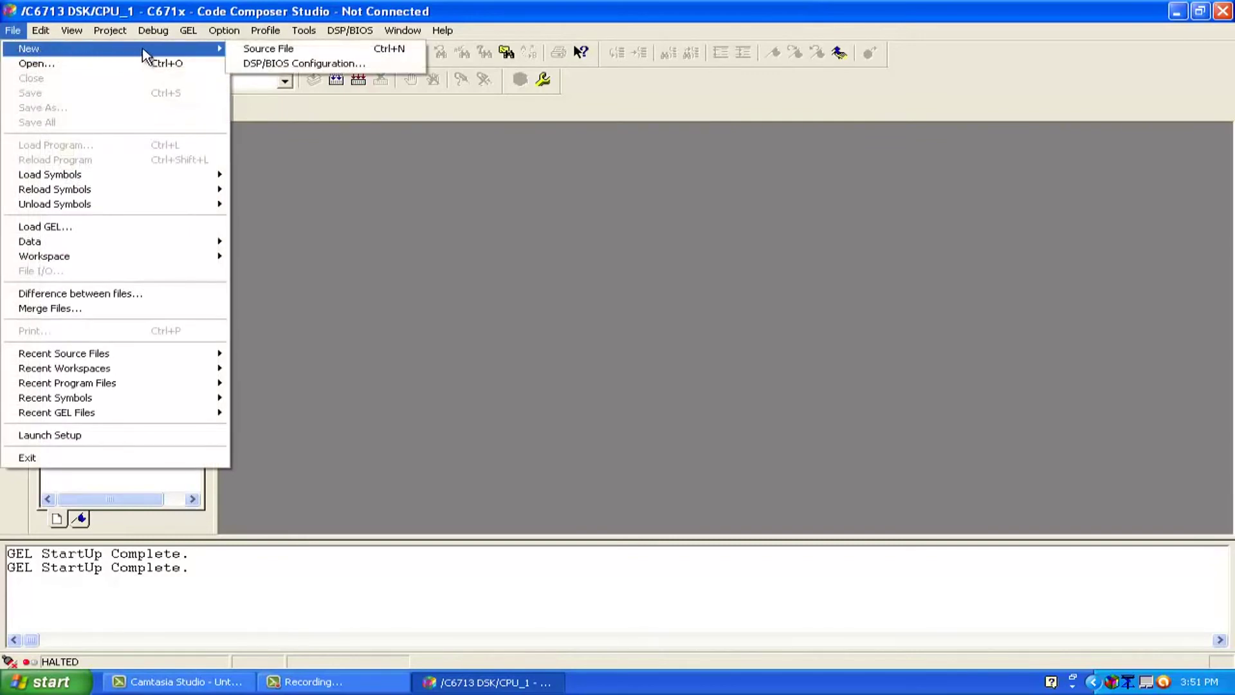
left_click(233, 55)
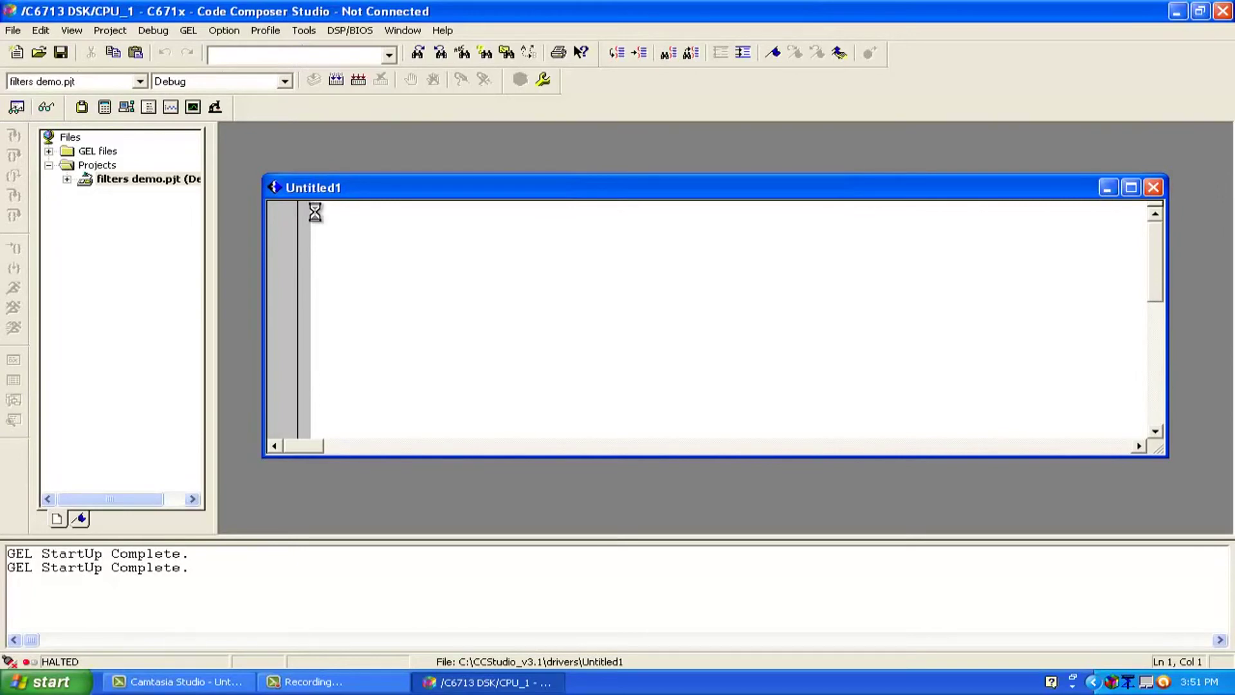
key("ctrl+s")
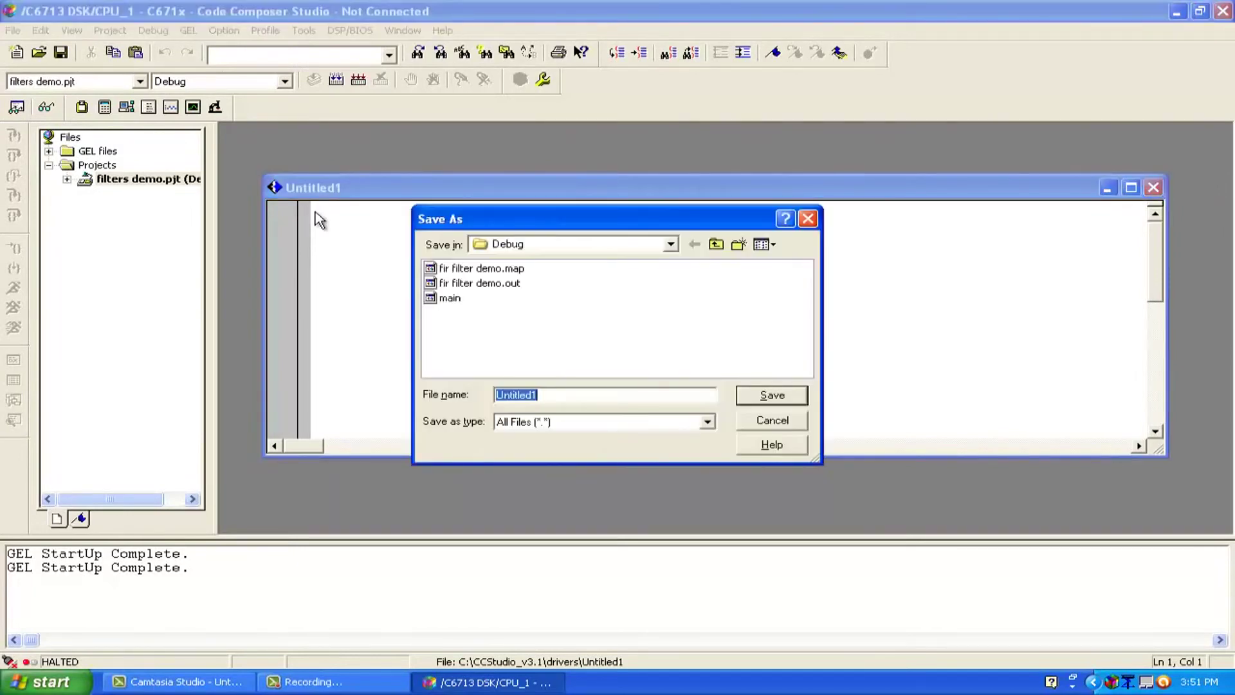
Navigate the Save As dialog into the filters demo folder under DSK6713_CU
left_click(498, 243)
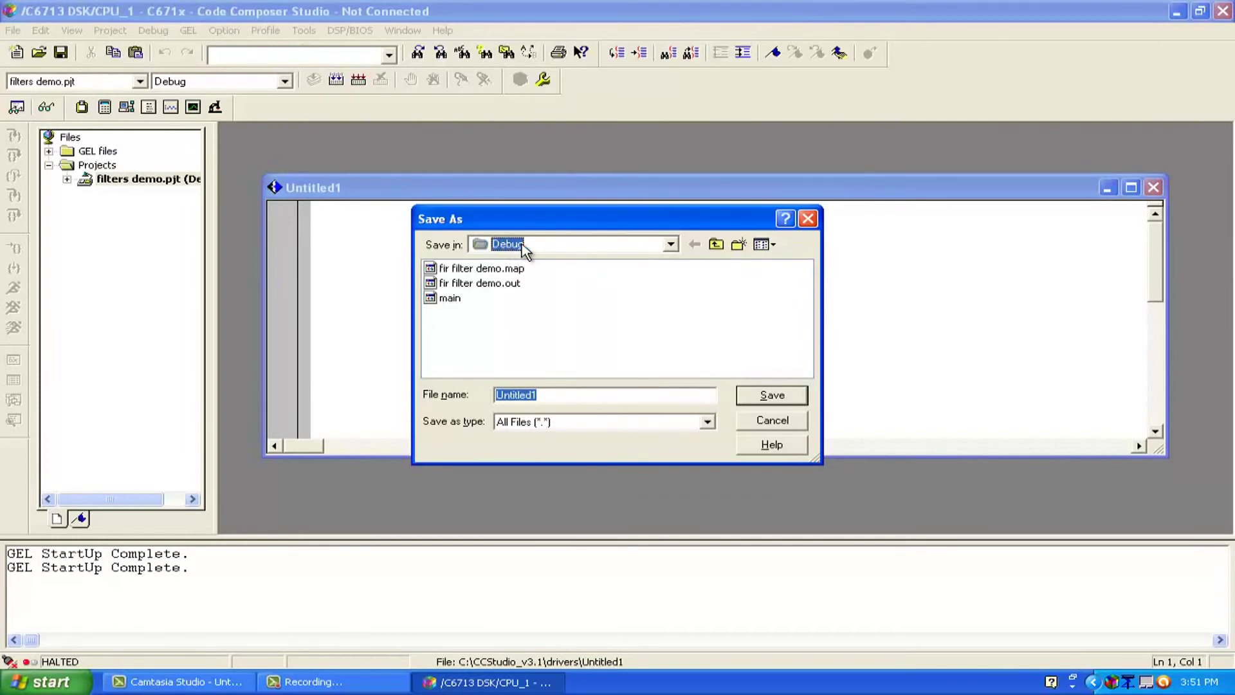
left_click(524, 248)
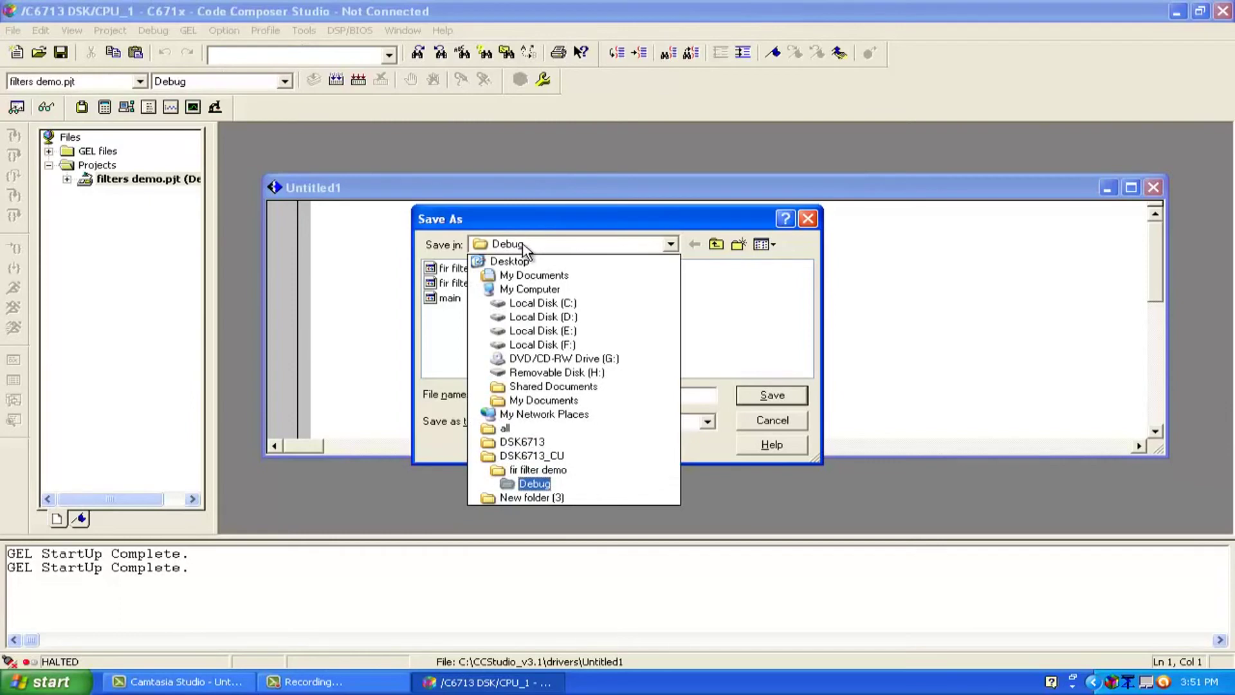
key("Up")
key("Up")
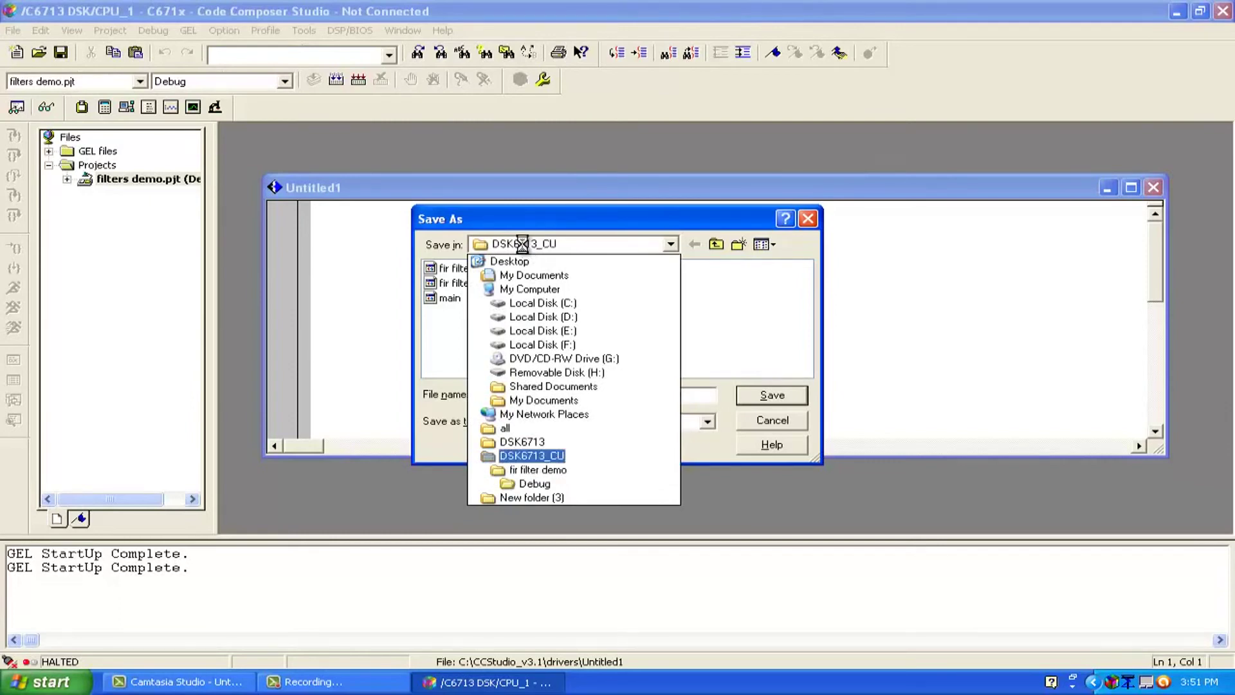
key("Return")
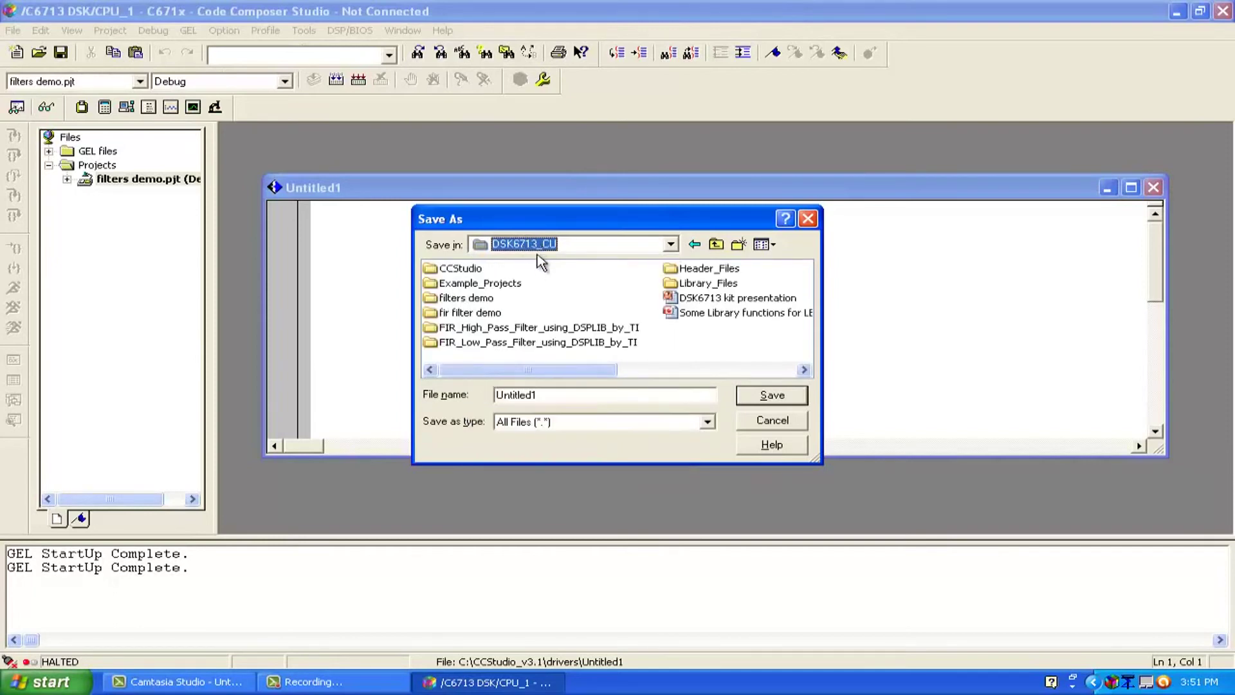
key("F4")
key("Home")
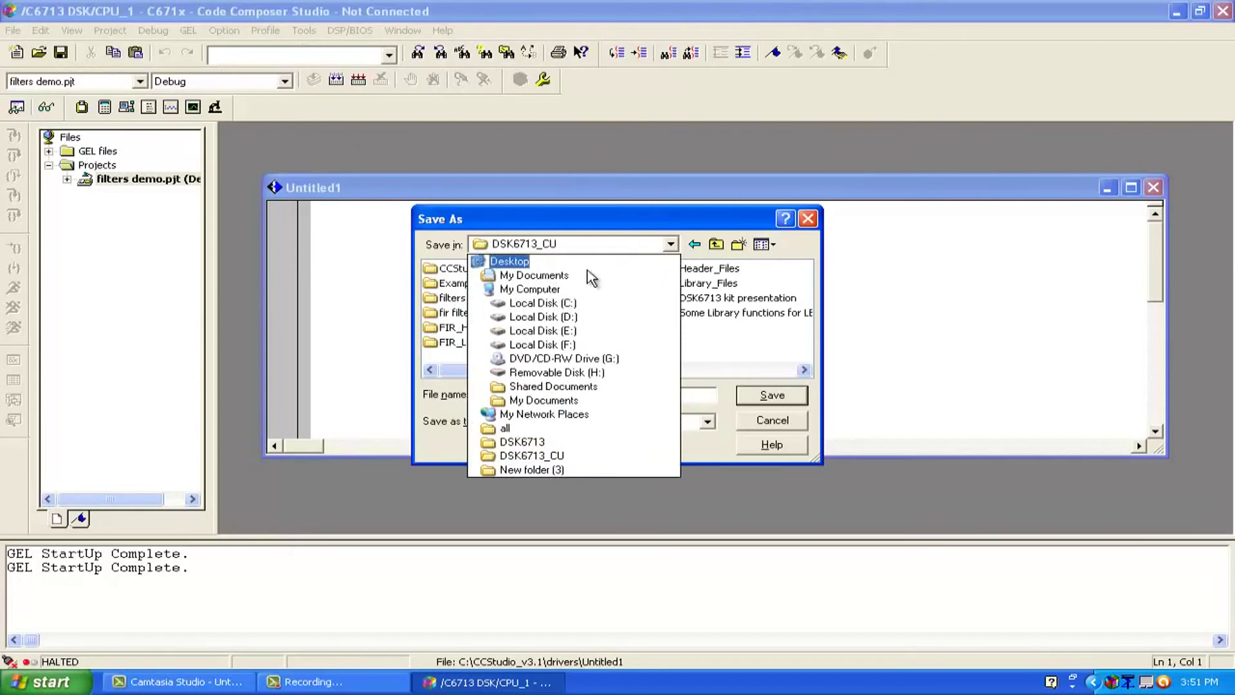
left_click(560, 457)
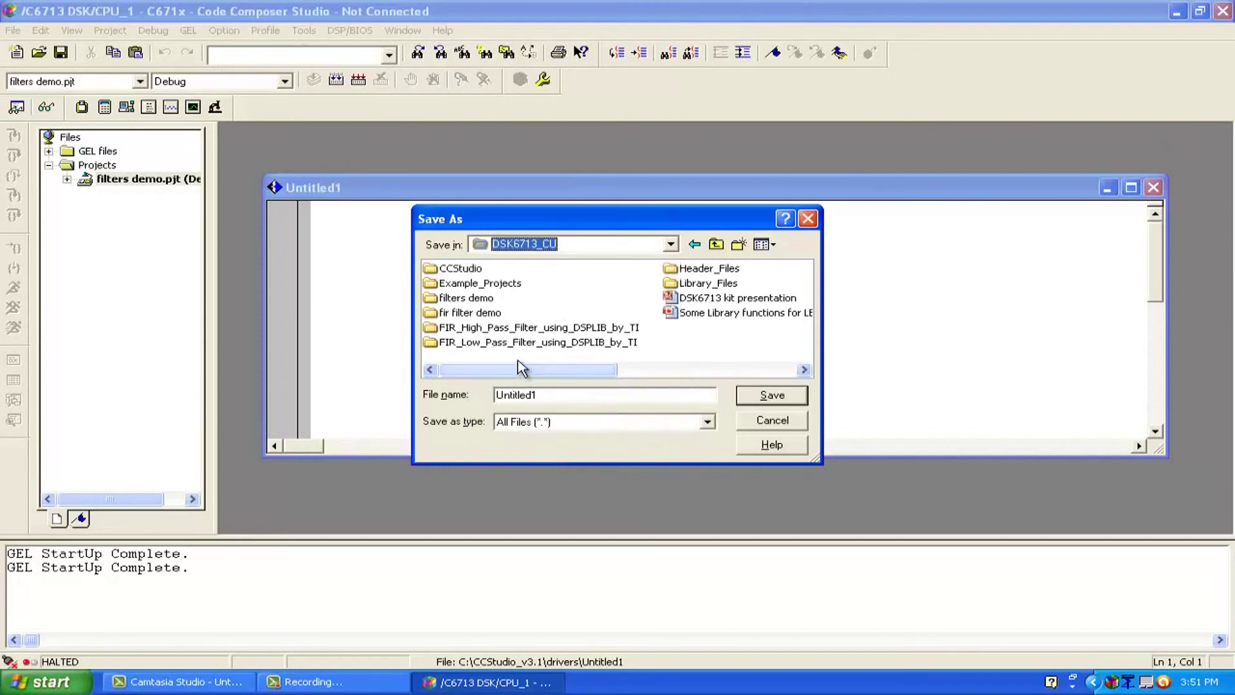
left_click(521, 363)
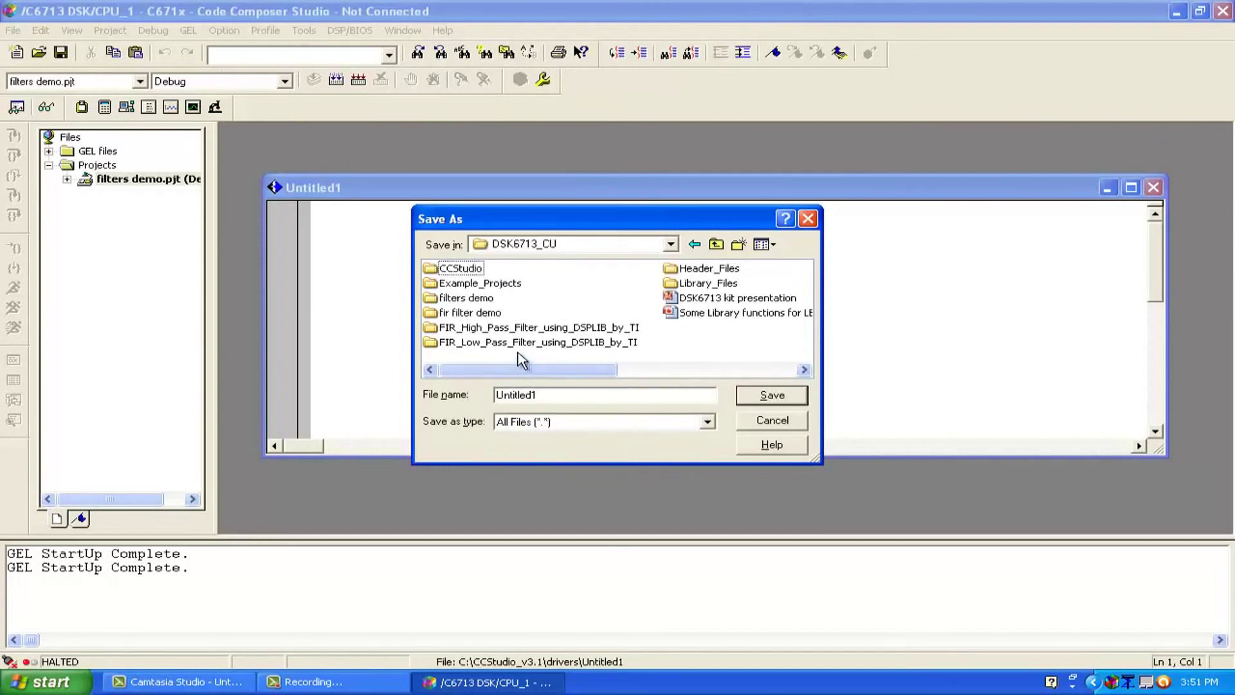
left_click(482, 299)
double_click(482, 299)
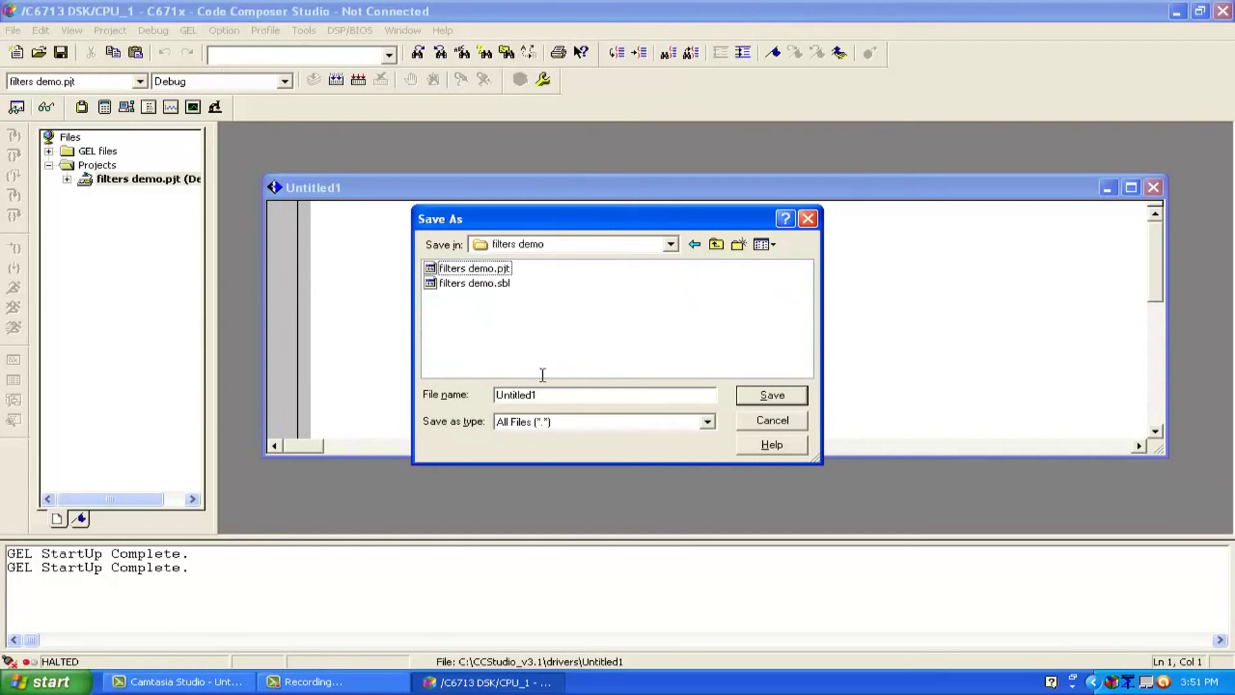
Save the source file as main.c
left_click(569, 391)
key("BackSpace")
key("BackSpace")
key("BackSpace")
key("BackSpace")
key("BackSpace")
key("BackSpace")
key("BackSpace")
key("BackSpace")
type("main.c")
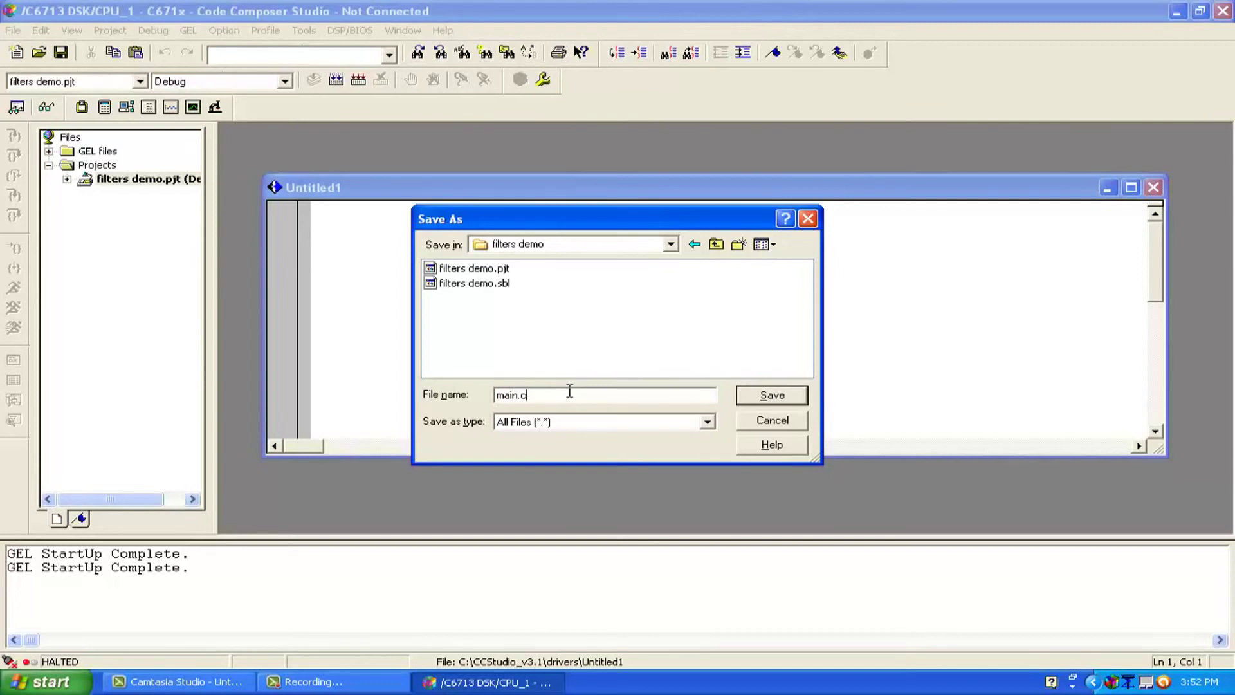
key("Return")
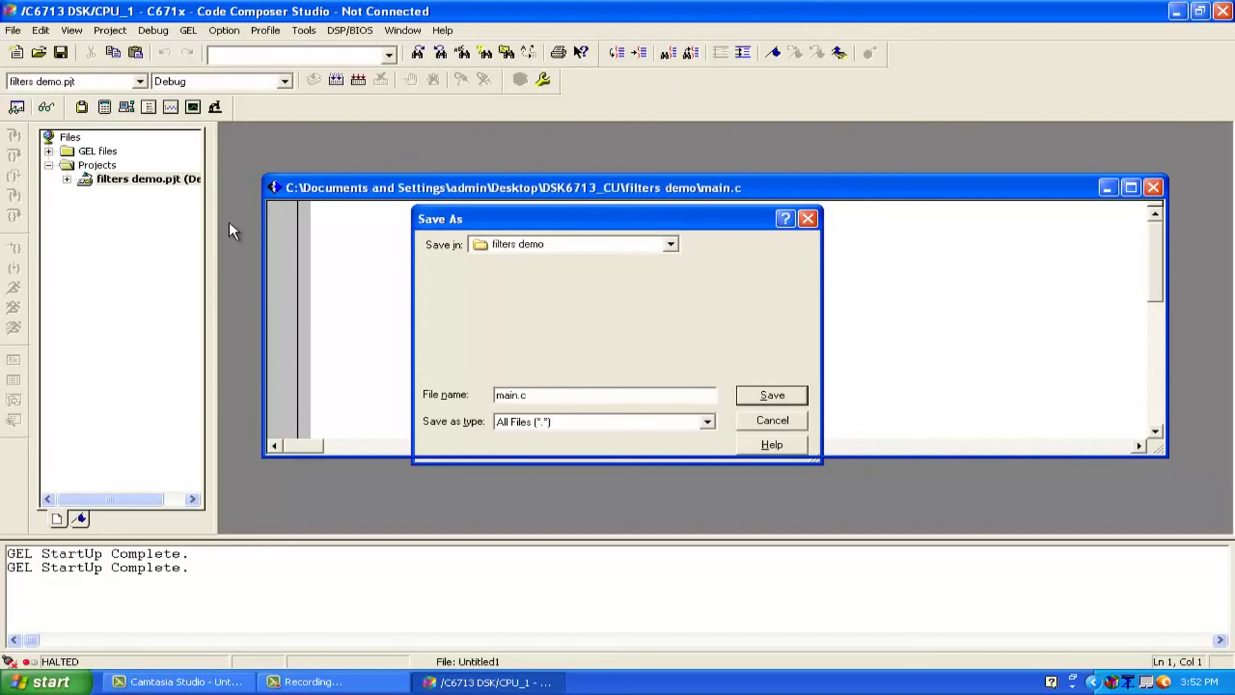
Add main.c from the filters demo folder to filters demo.pjt
right_click(155, 180)
left_click(171, 189)
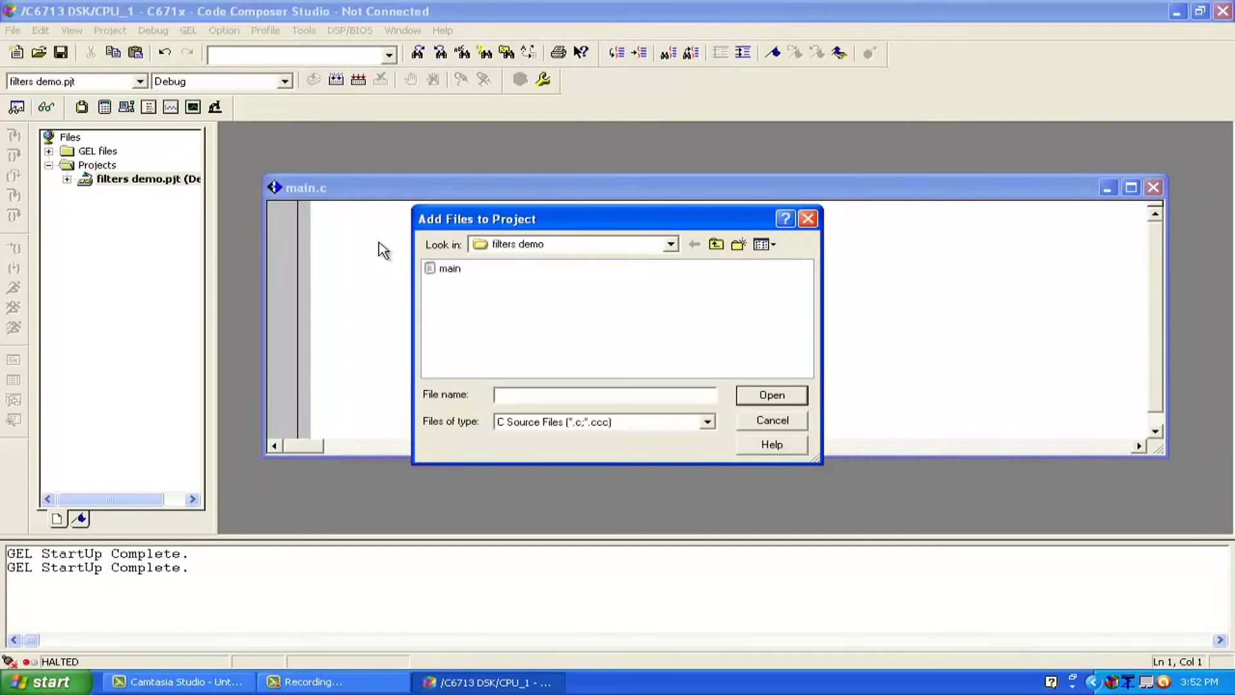
left_click(431, 270)
left_click(432, 271)
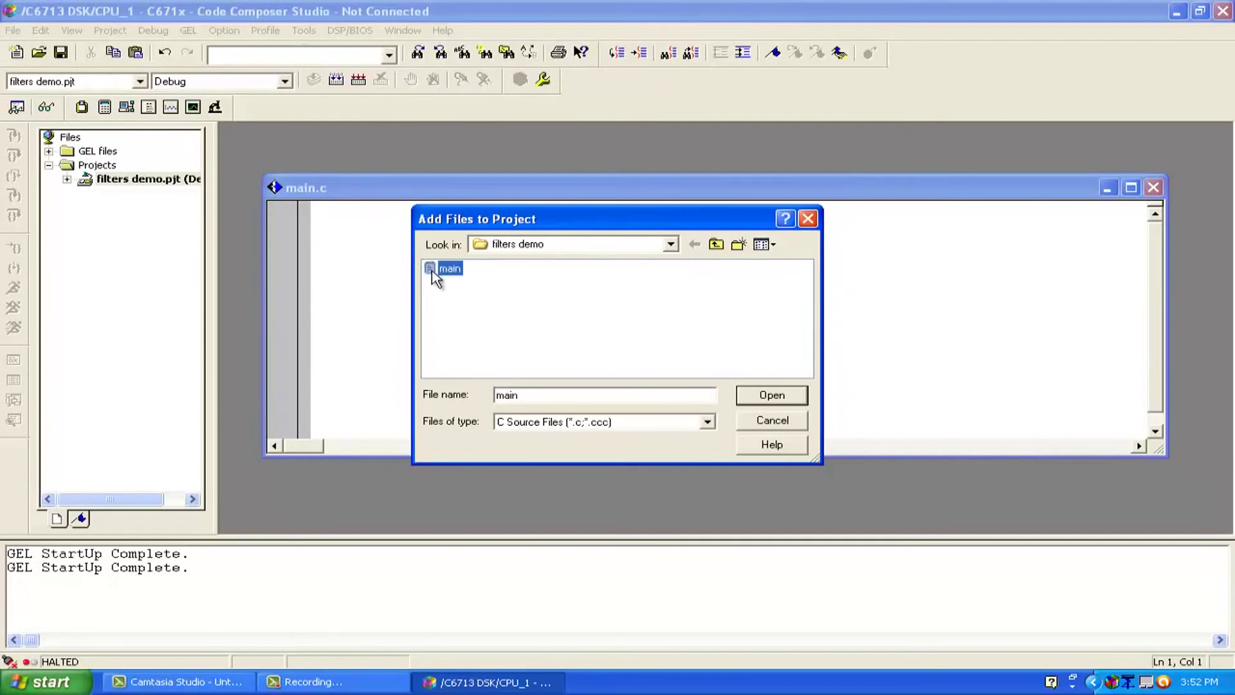
double_click(432, 271)
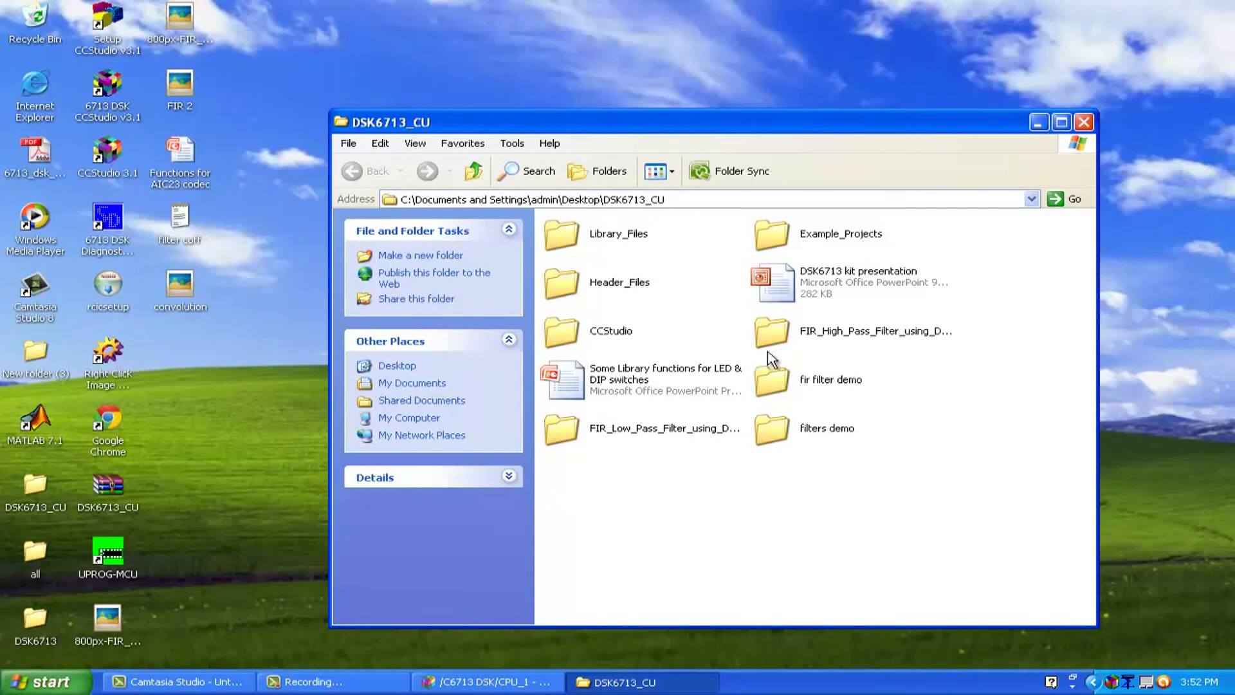
Paste csl6713, dsk6713bsl, dsp67x and rts6700 into the filters demo folder, then return to DSK6713_CU
left_click(610, 238)
key("F2")
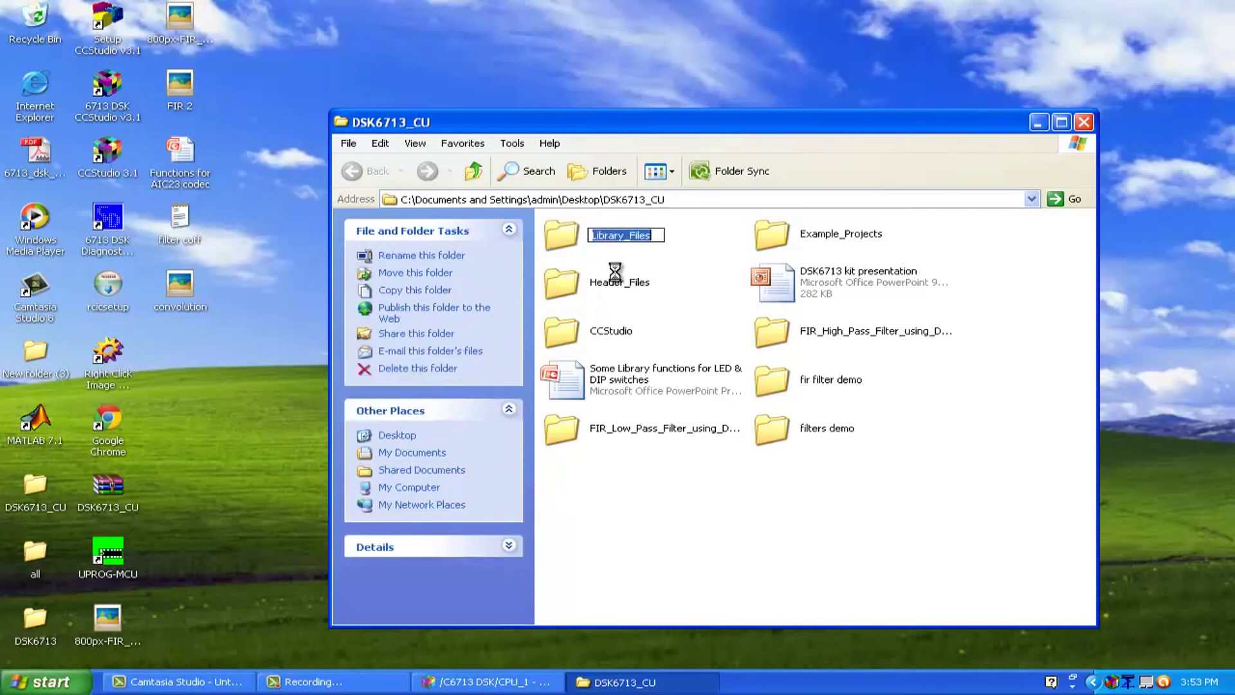
key("Return")
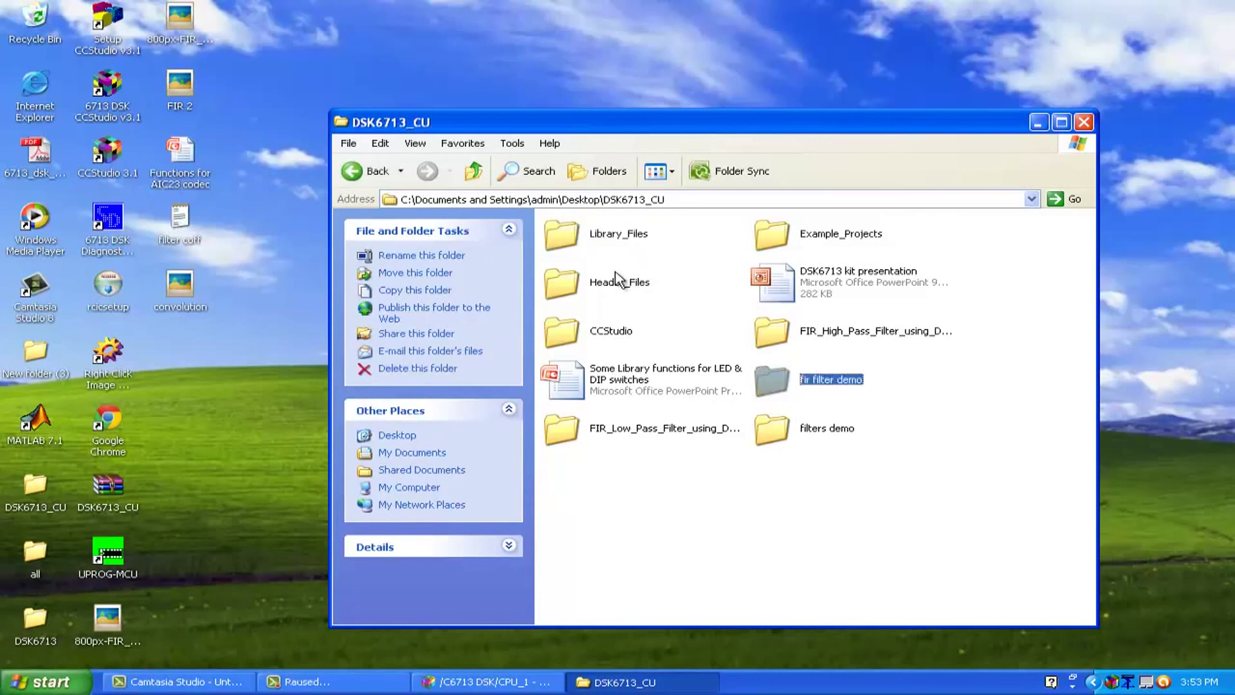
key("Down")
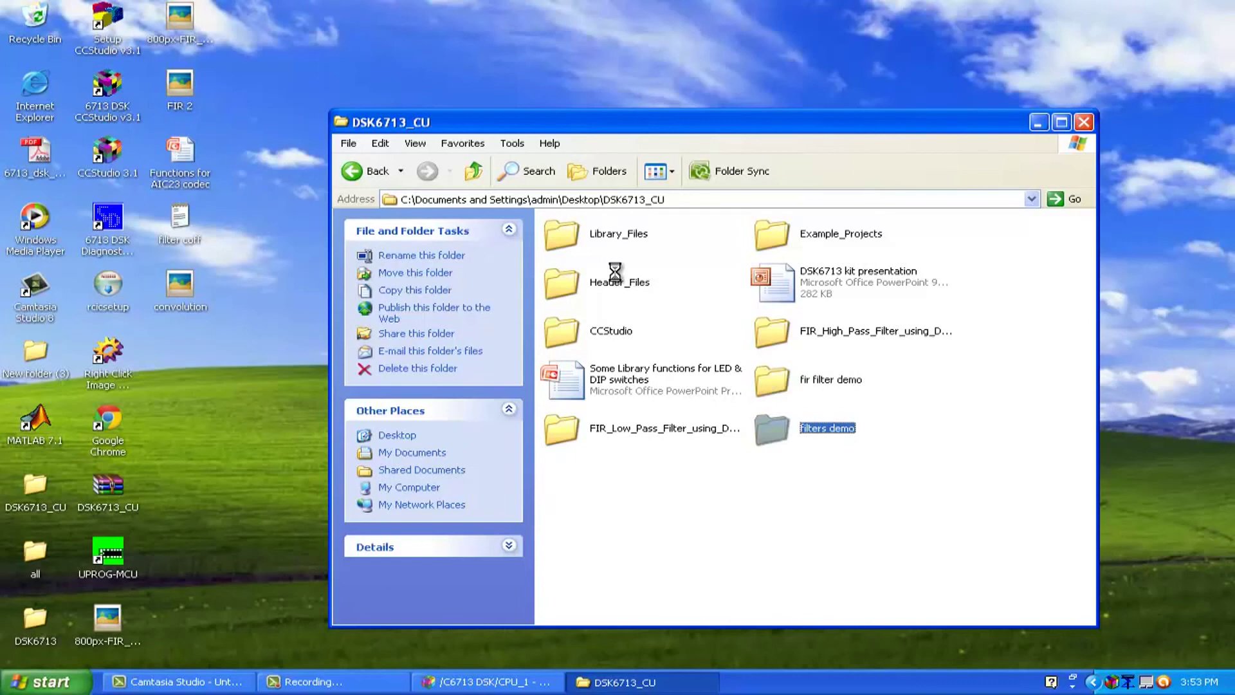
key("Return")
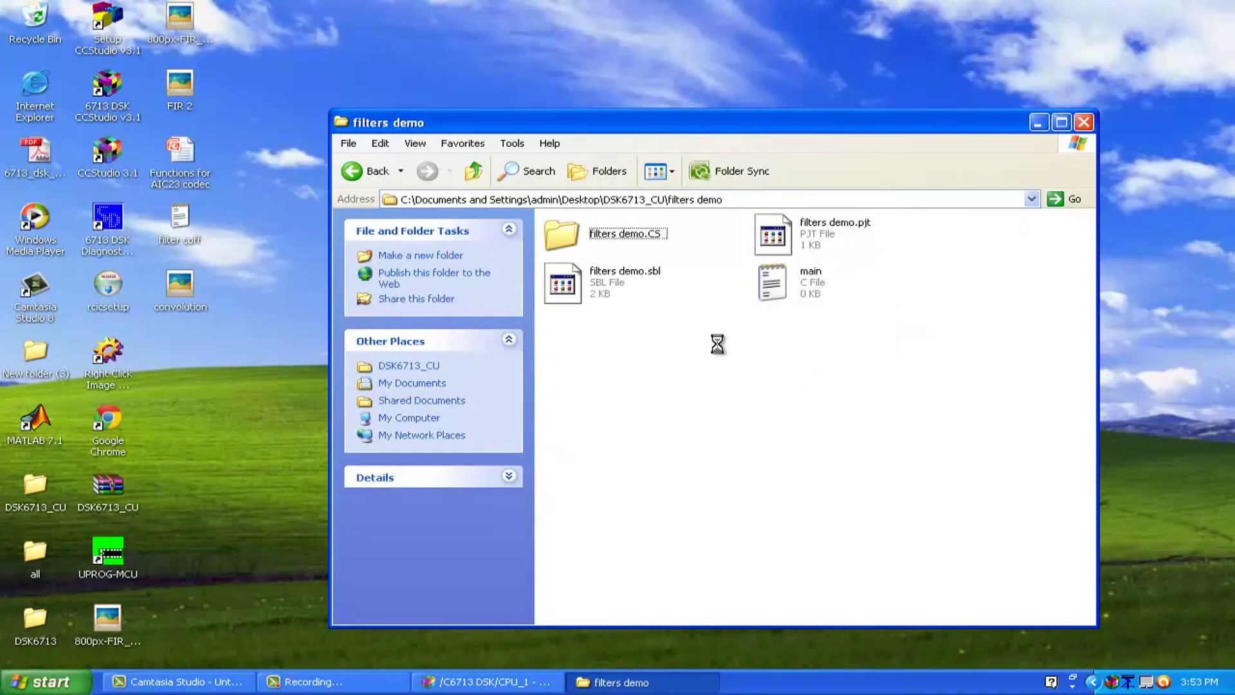
key("ctrl+v")
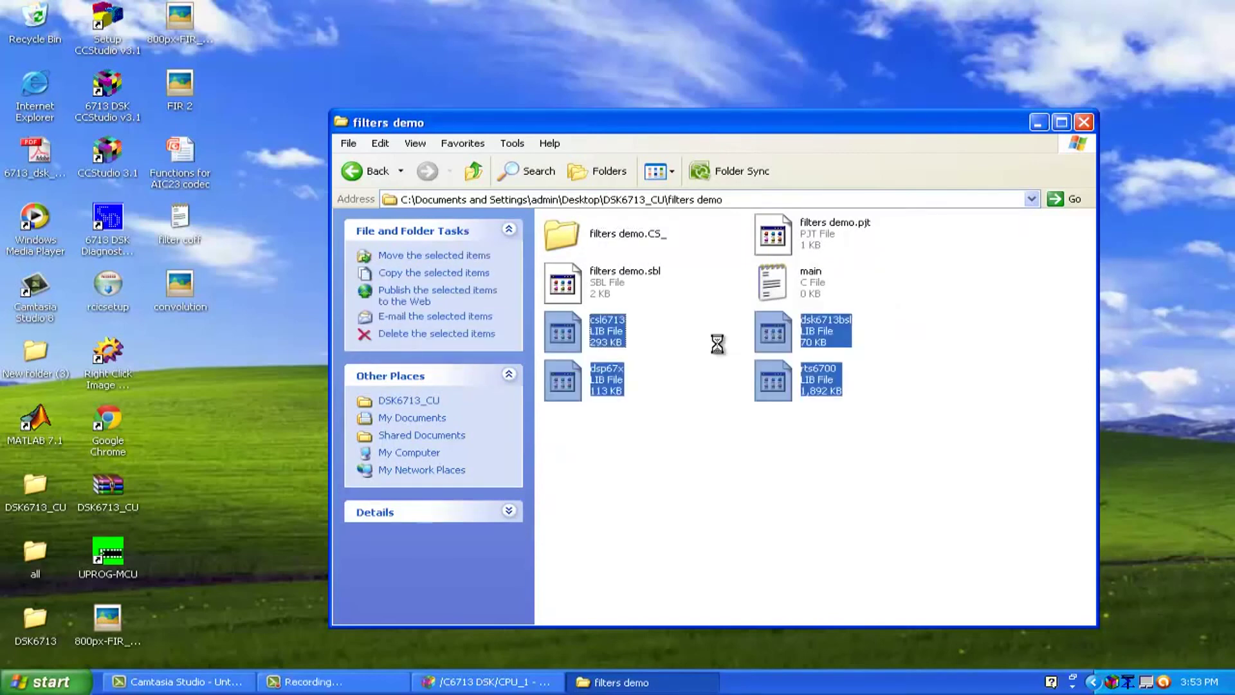
key("BackSpace")
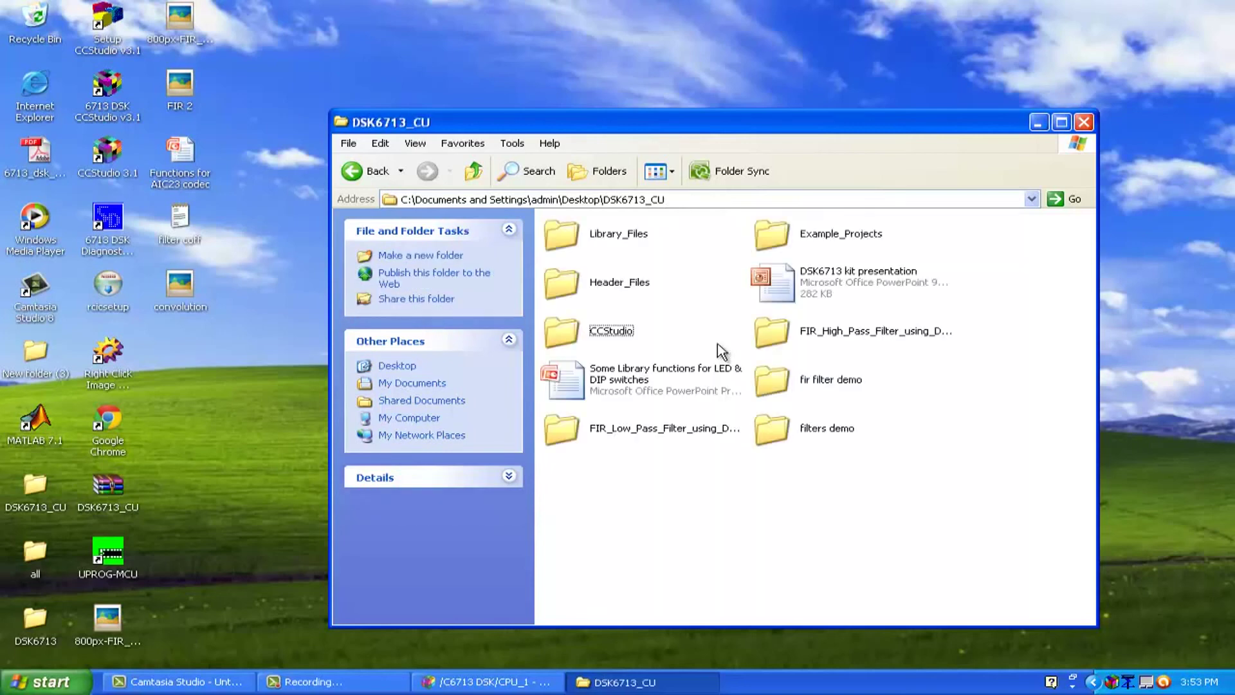
Copy the six DSK header files from Header_Files into the filters demo folder
key("h")
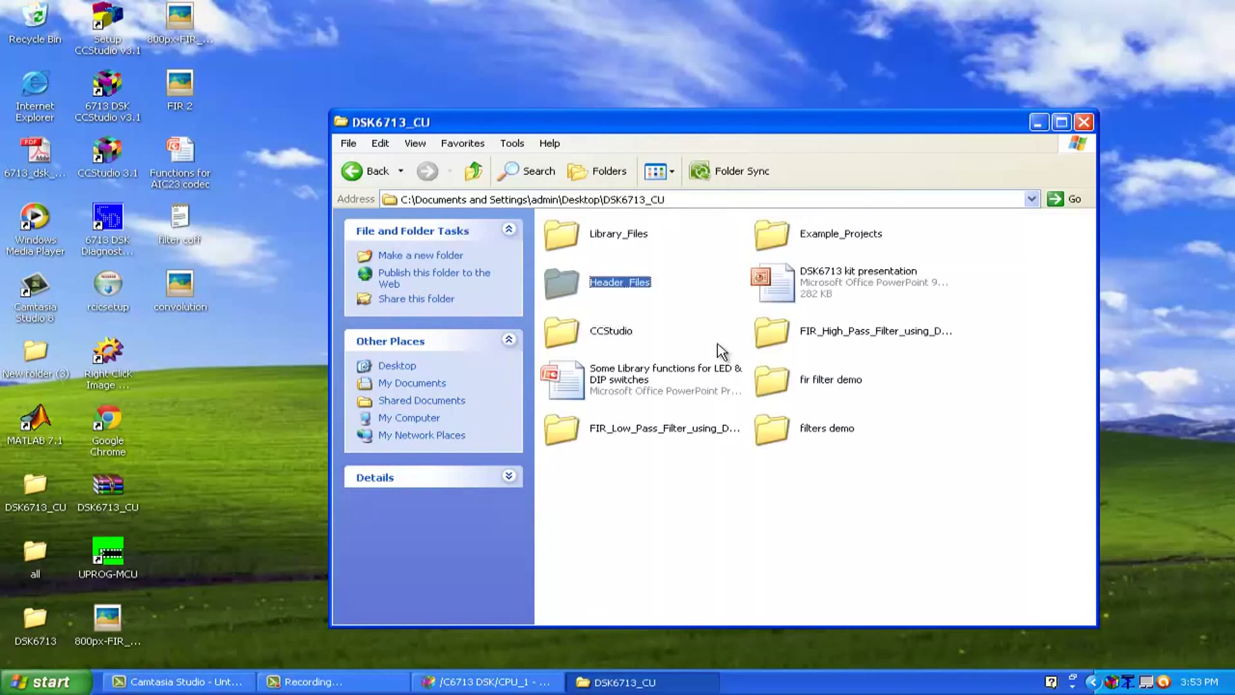
key("Up")
key("Down")
key("ctrl+a")
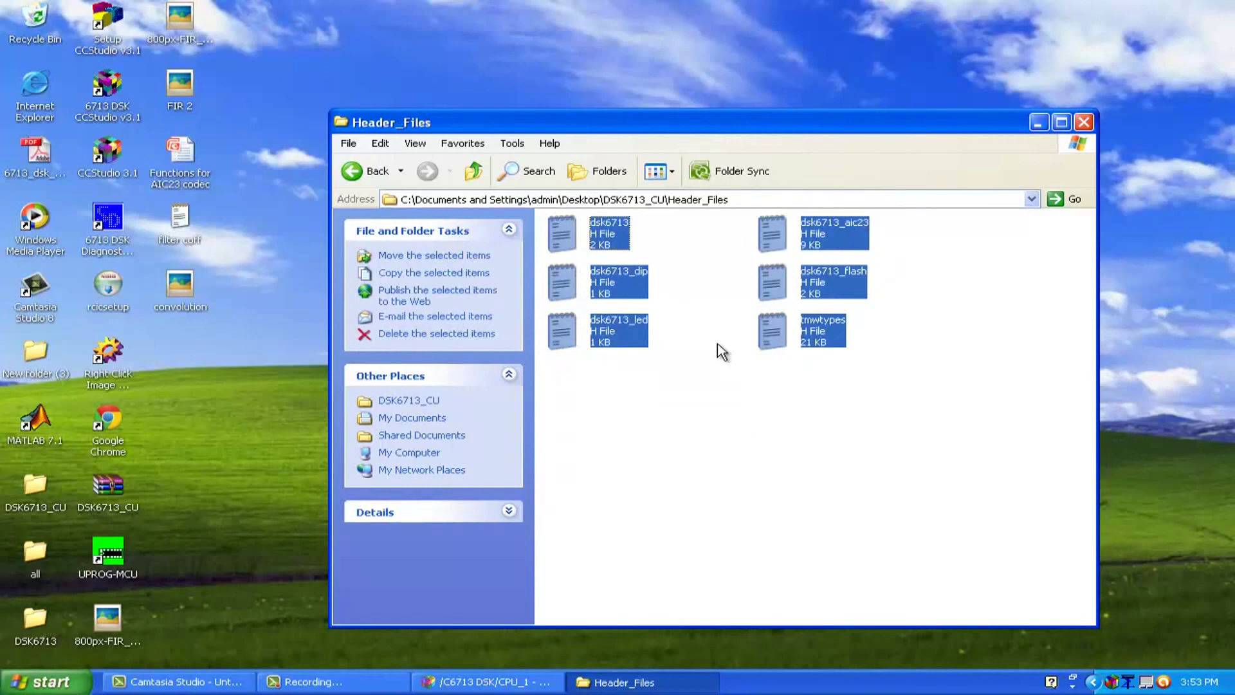
key("alt+Left")
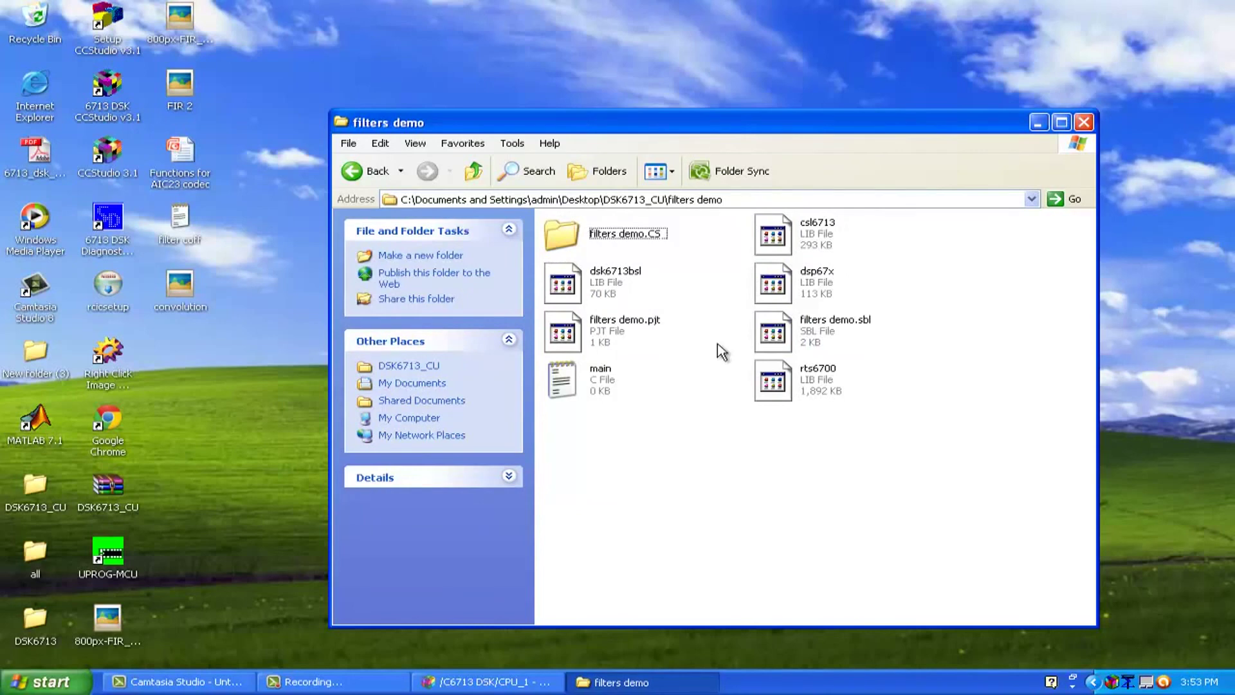
key("ctrl+v")
left_click(533, 674)
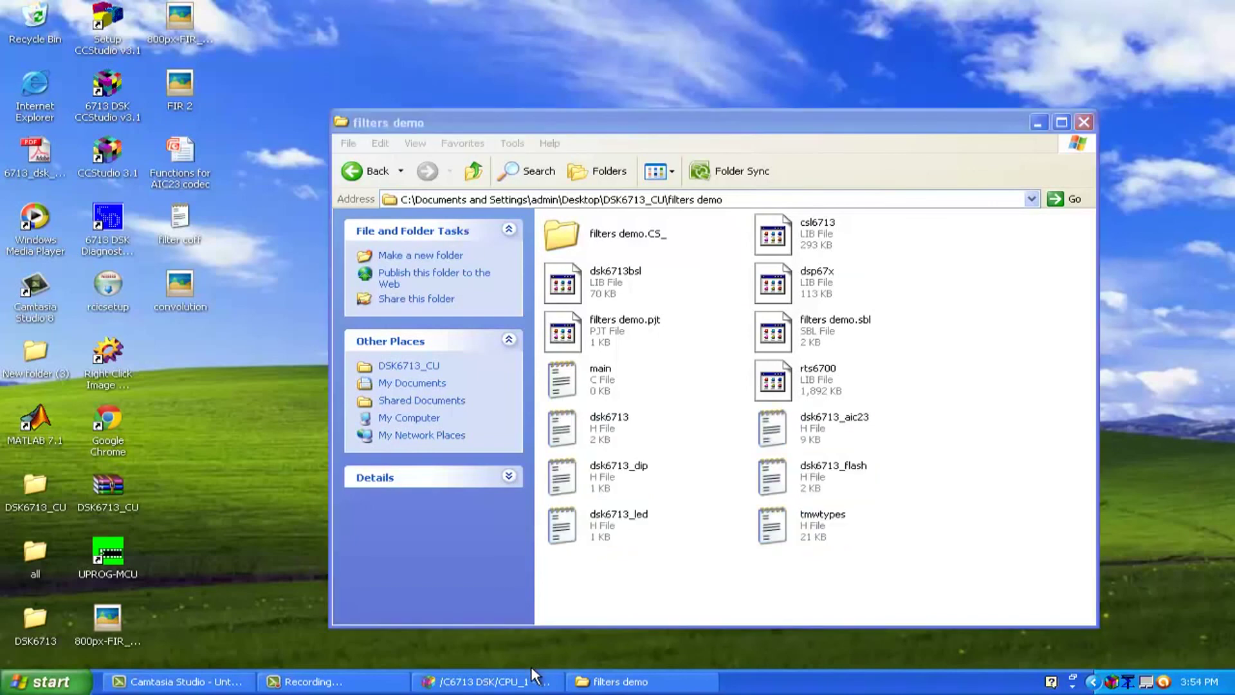
Add the .lib and .h files to filters demo.pjt, with Files of type set to All Files
left_click(499, 682)
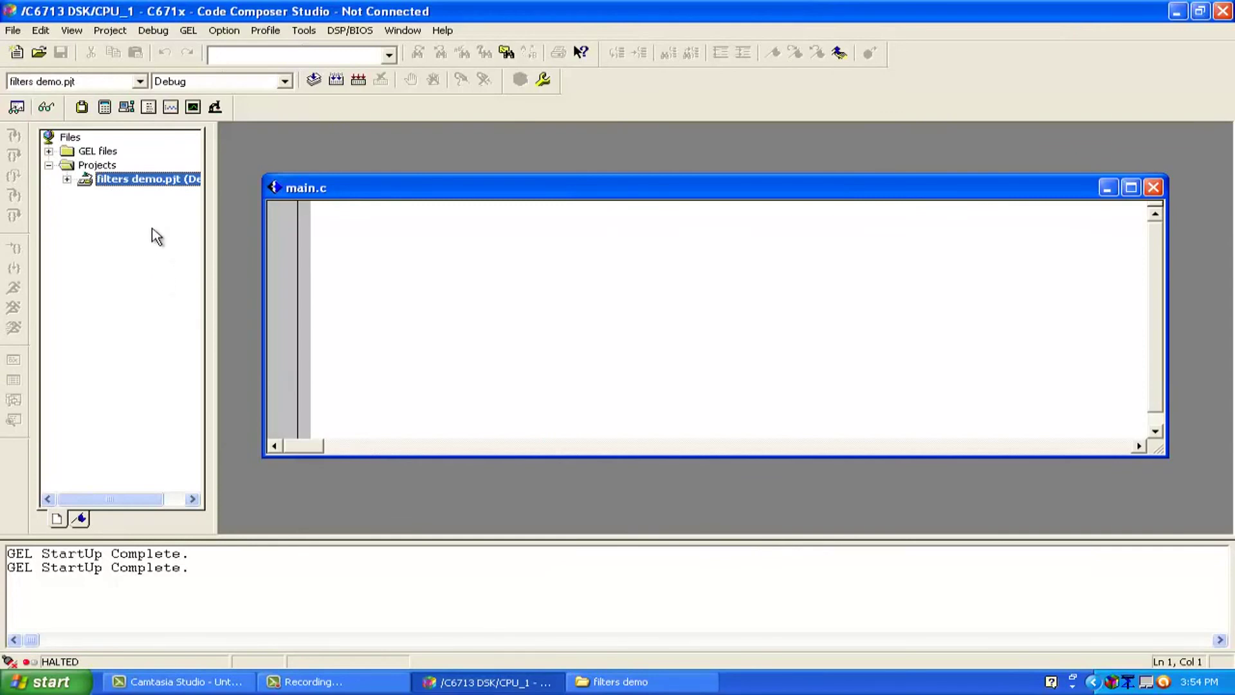
right_click(146, 193)
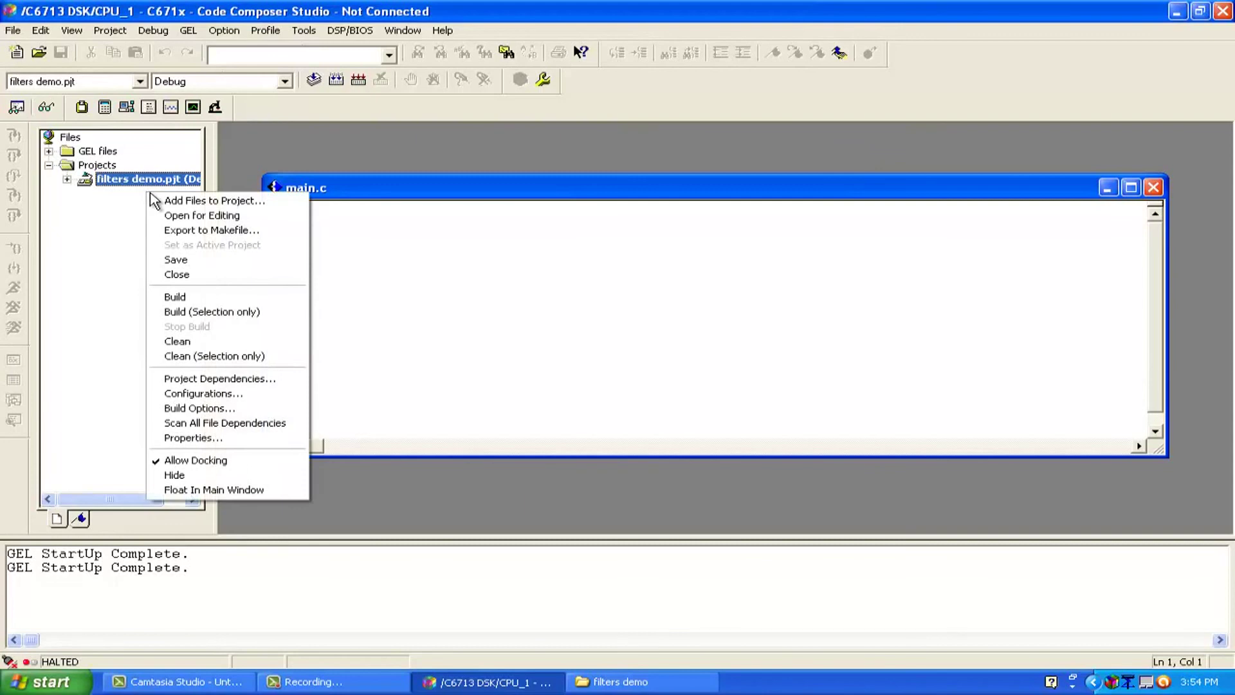
left_click(154, 200)
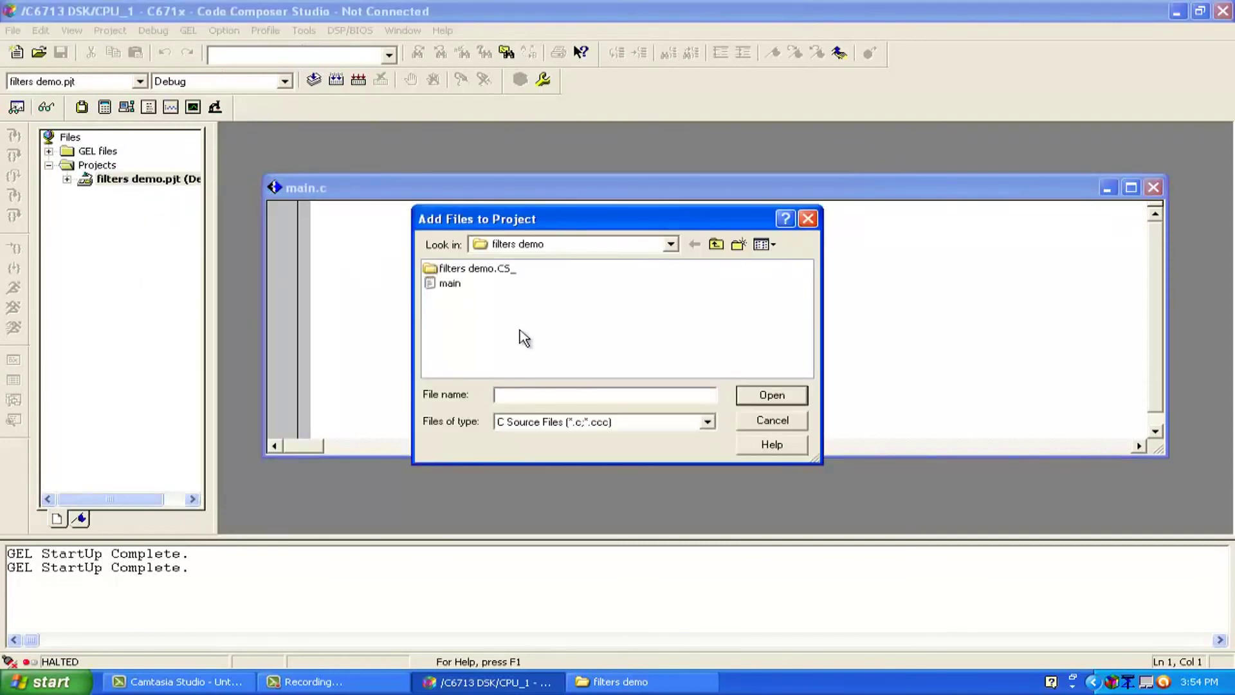
left_click(581, 423)
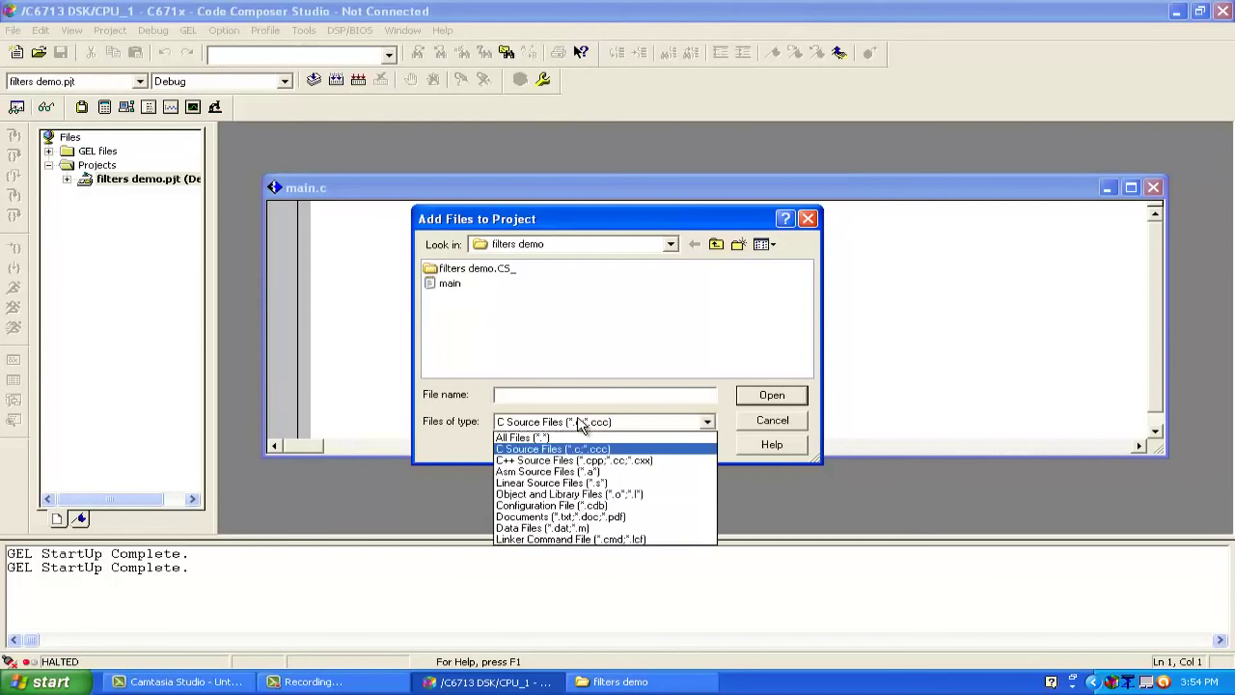
left_click(543, 437)
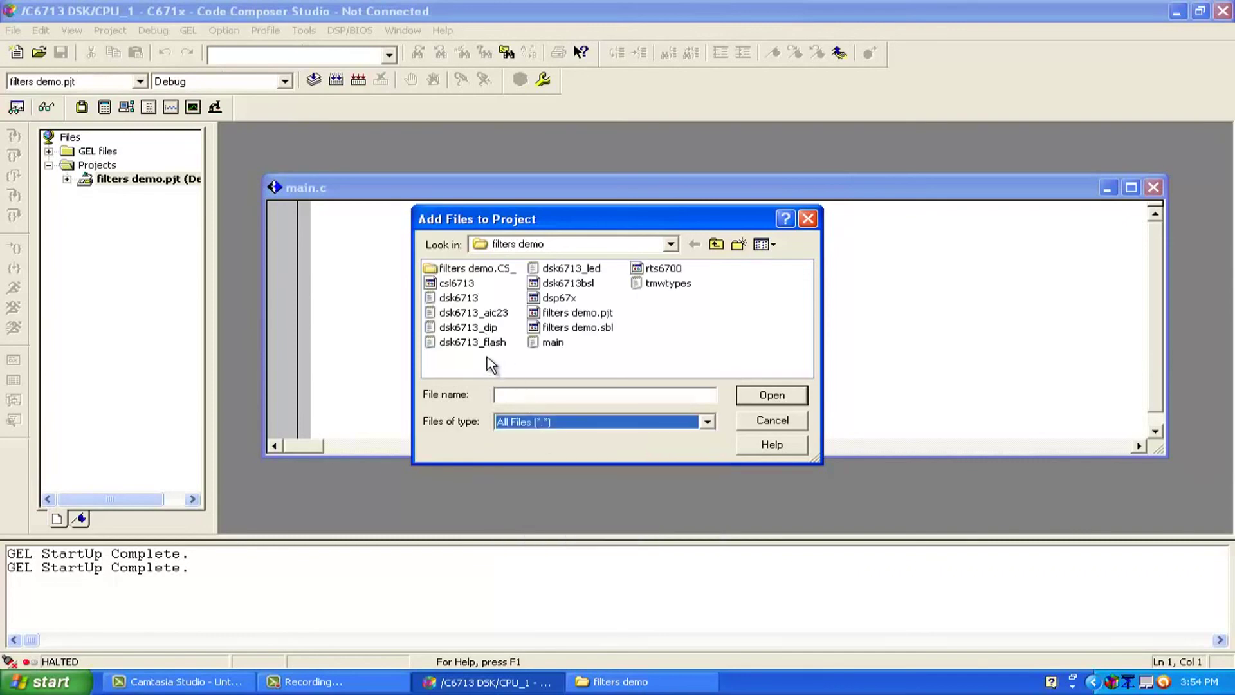
left_click(468, 327)
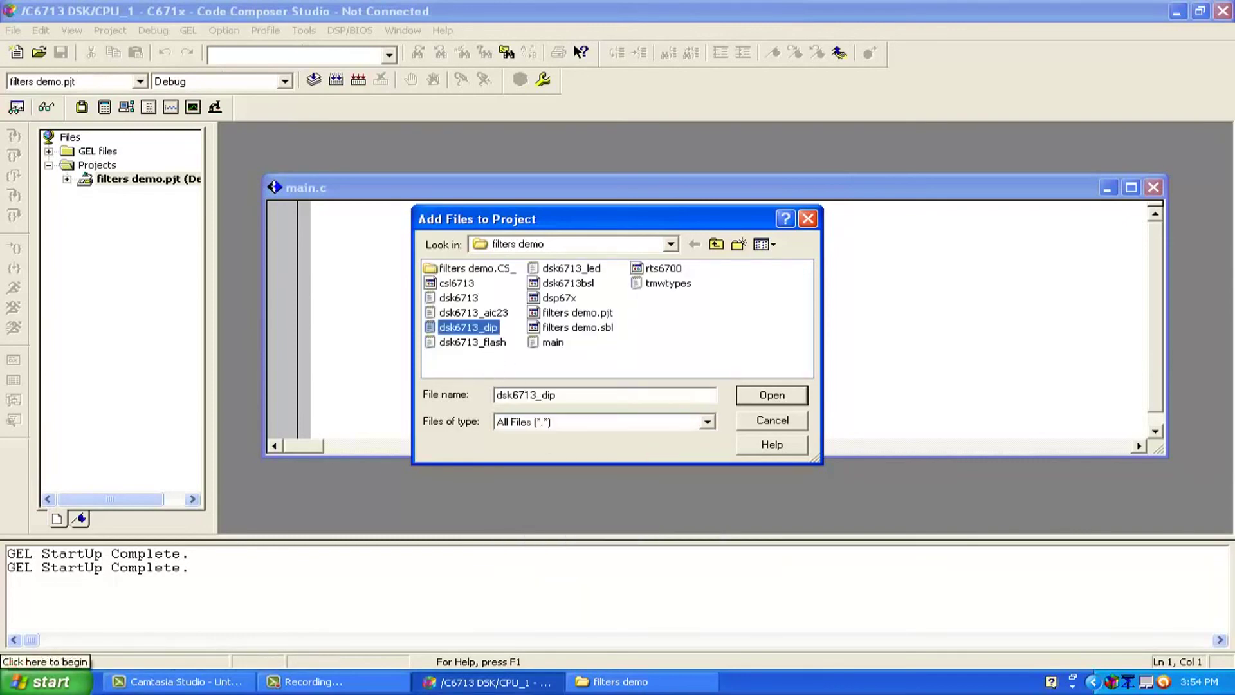
left_click(45, 681)
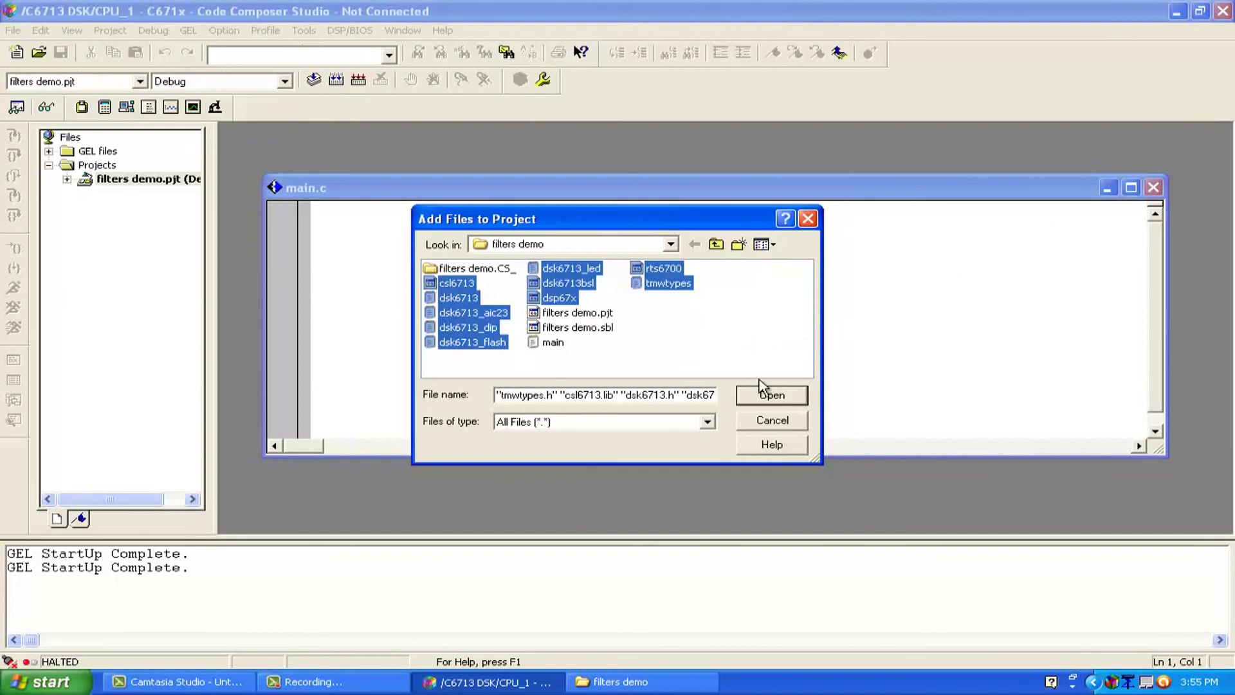
left_click(765, 398)
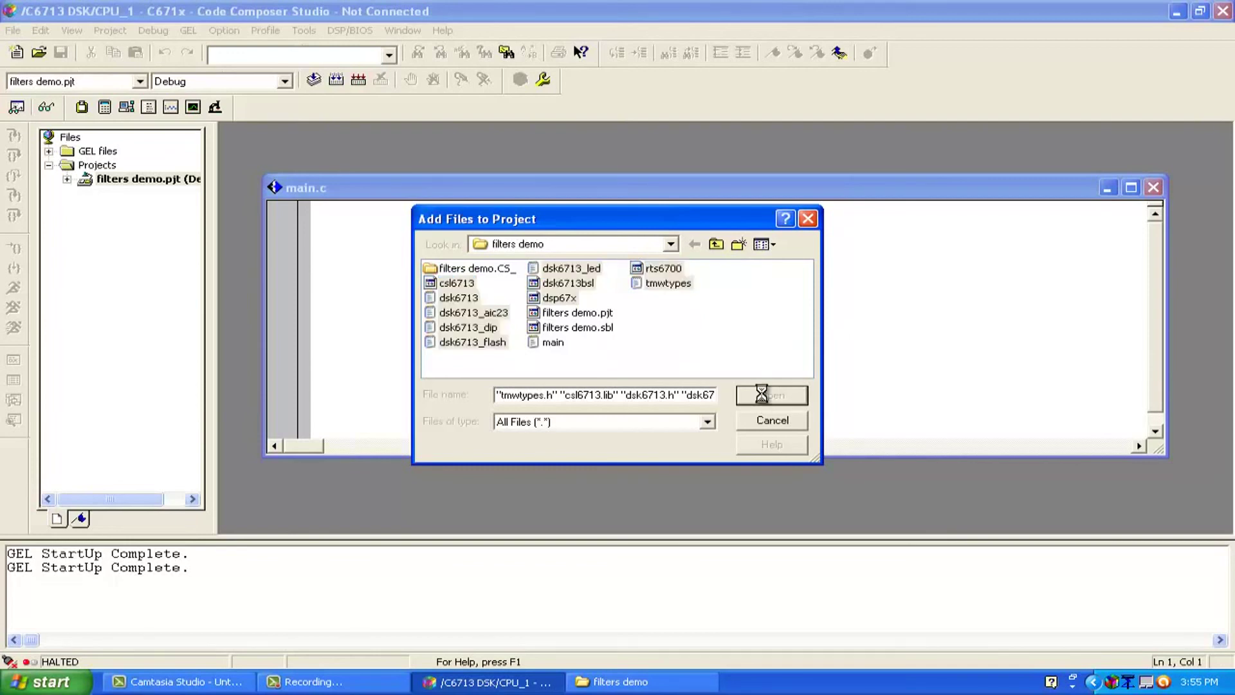